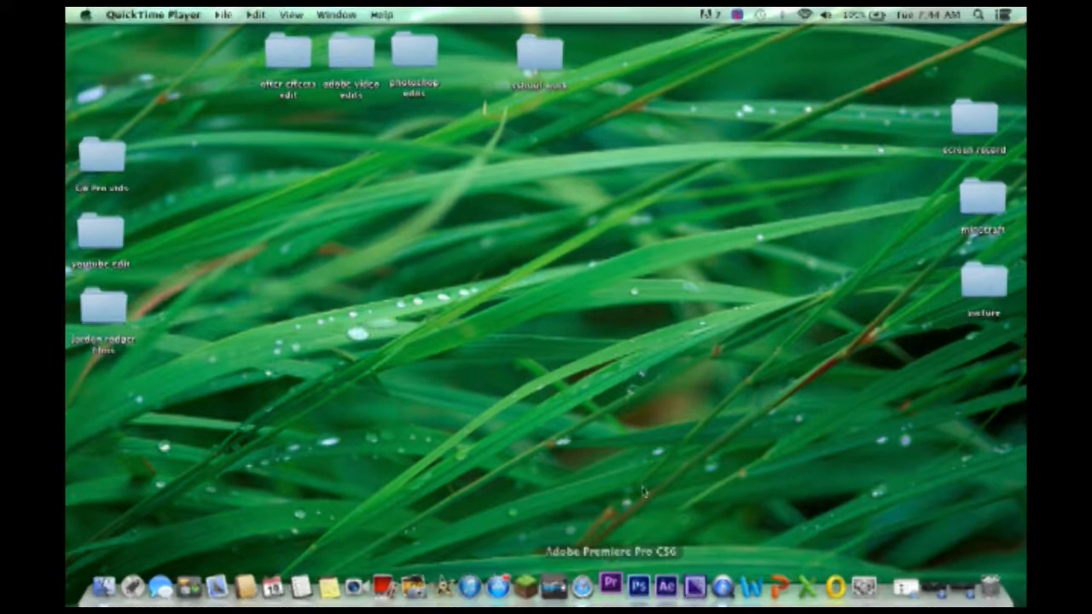
# Step: Launch Adobe Premiere Pro and create the project HOW TO VIDEO with a DV-NTSC Widescreen 48kHz sequence
pyautogui.hotkey('ctrl', 'Up')
pyautogui.hotkey('ctrl', 'Up')
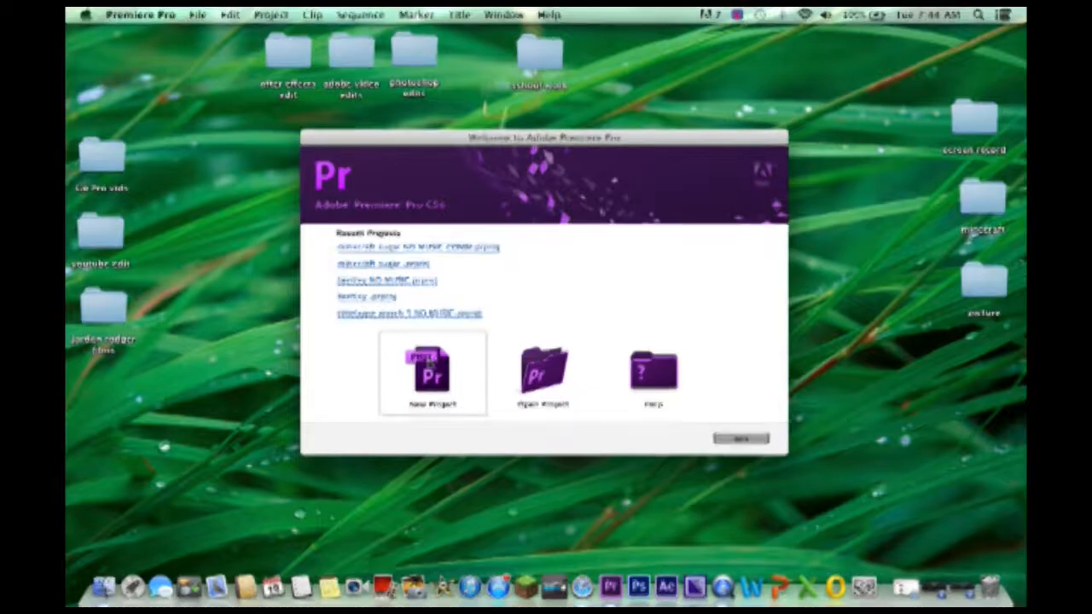
pyautogui.click(430, 367)
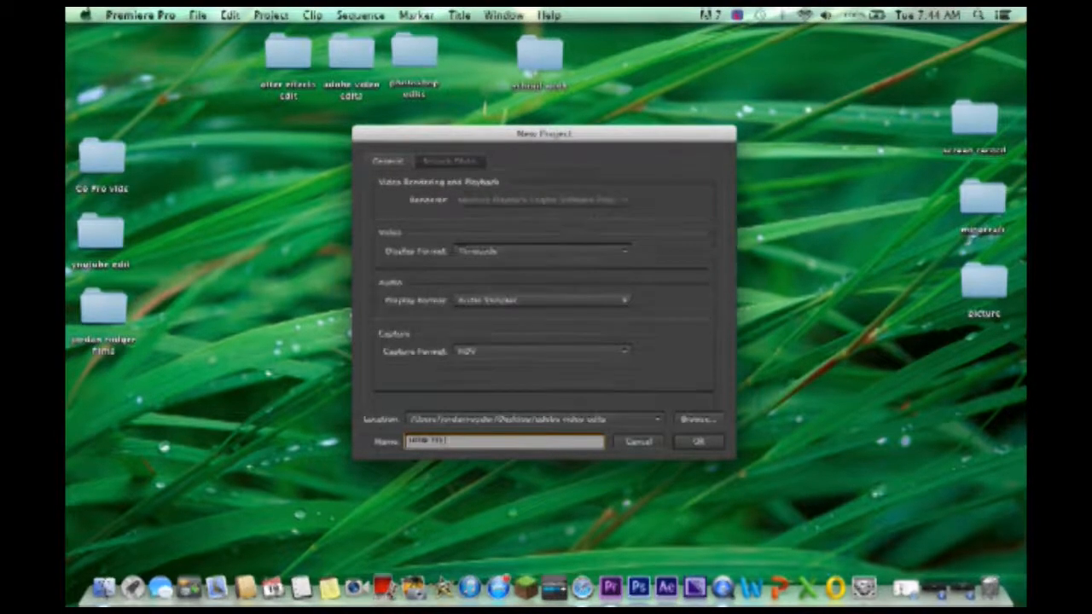
pyautogui.click(713, 440)
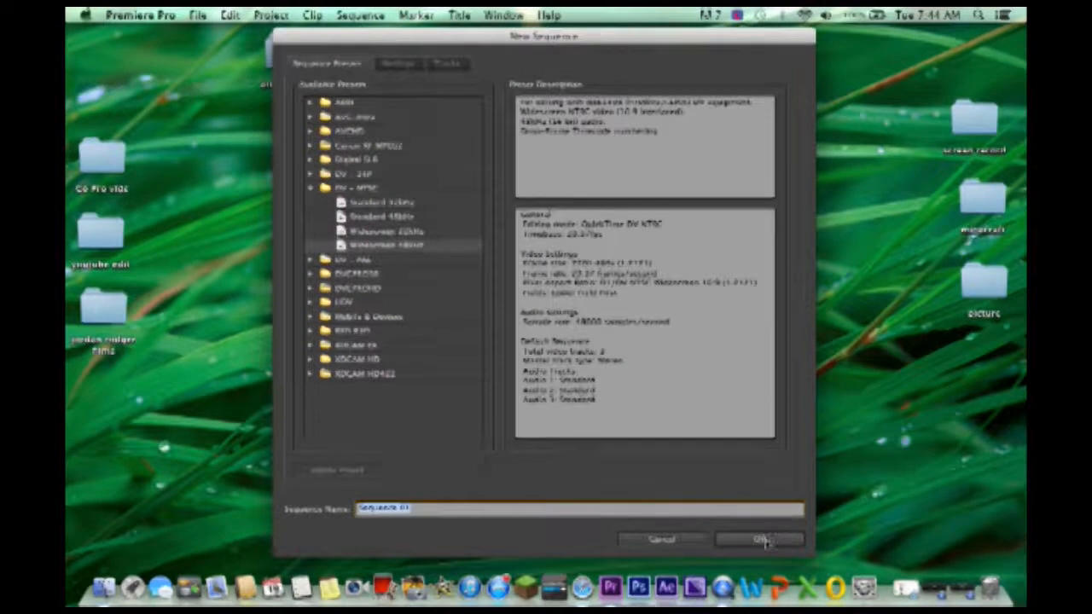
pyautogui.click(760, 539)
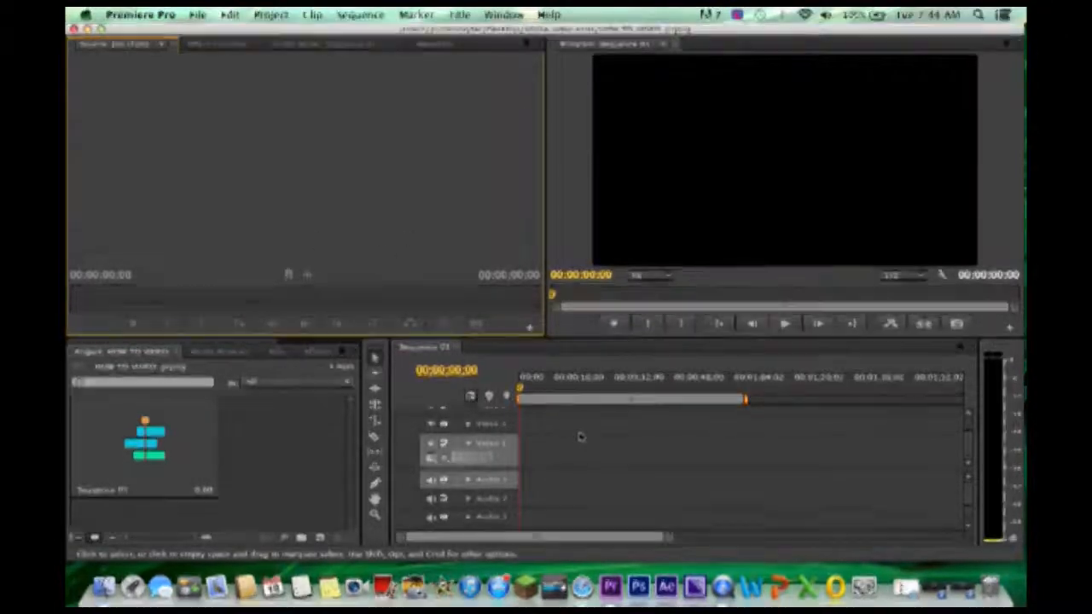
pyautogui.moveTo(522, 398); pyautogui.dragTo(563, 407)
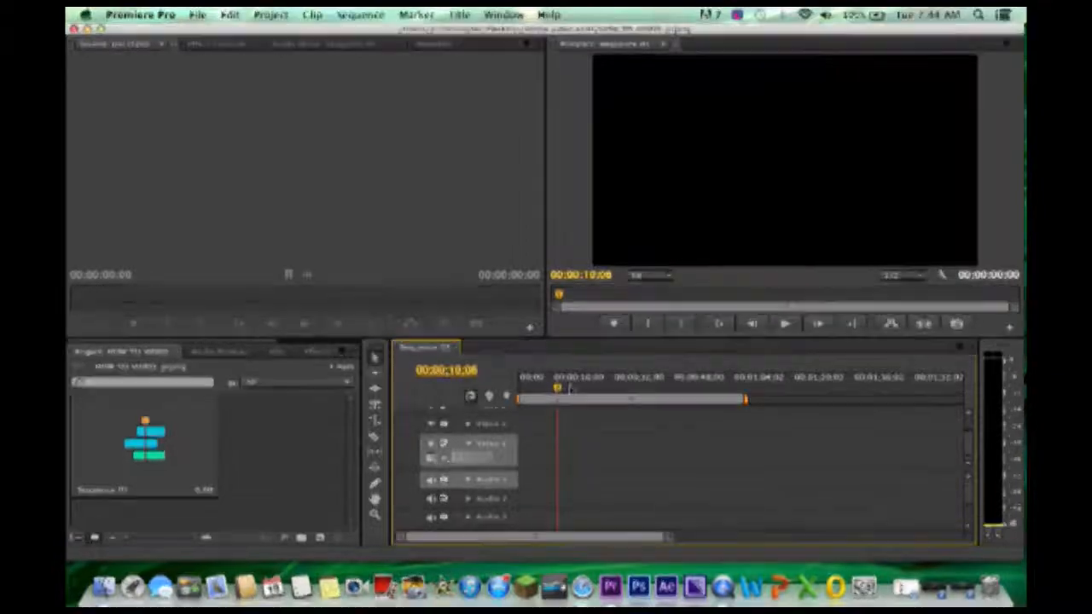
pyautogui.moveTo(561, 395); pyautogui.dragTo(673, 397)
pyautogui.click(678, 158)
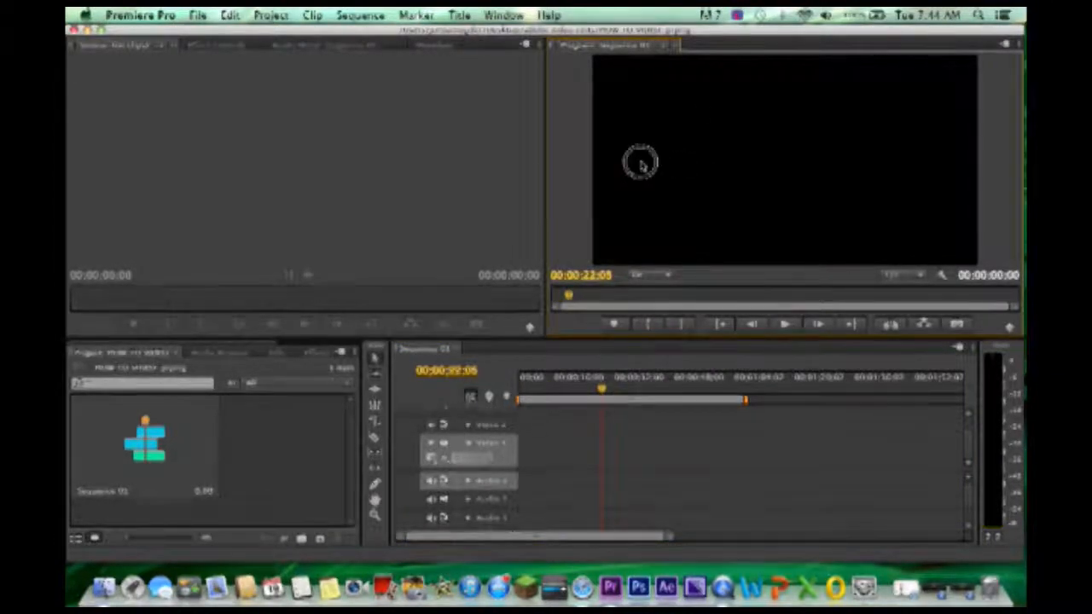
pyautogui.click(127, 79)
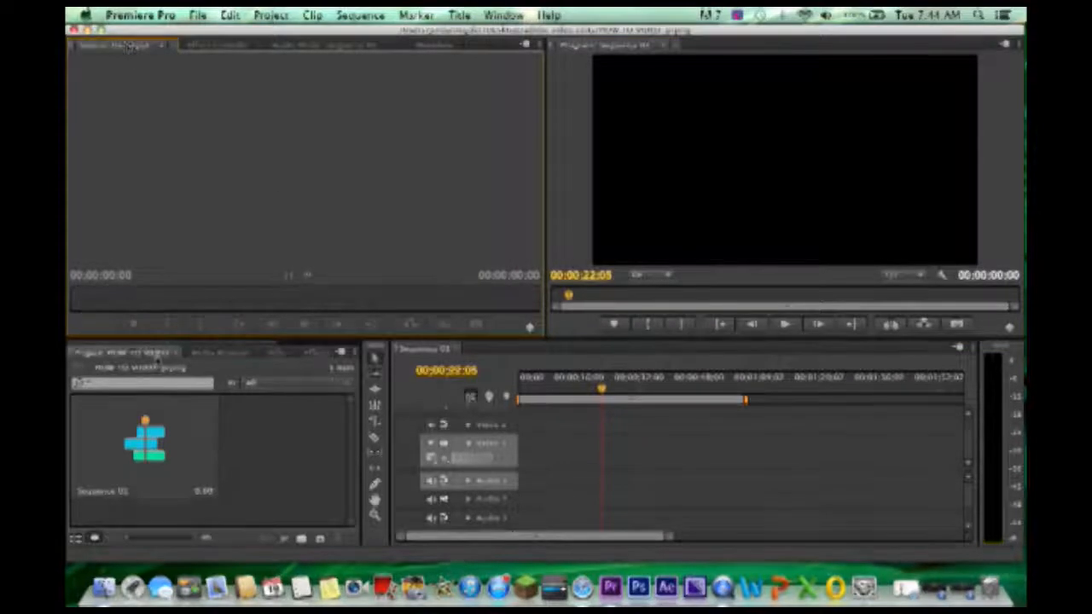
pyautogui.click(208, 436)
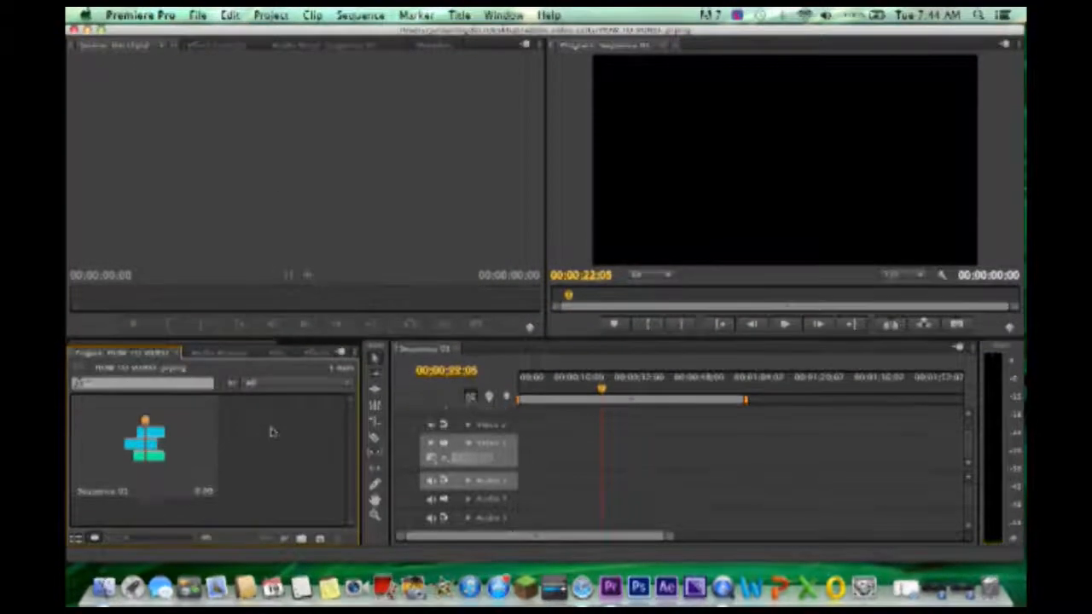
# Step: Import the video file GOPR0007.MP4 from the parkour folder into the project
pyautogui.doubleClick(304, 446)
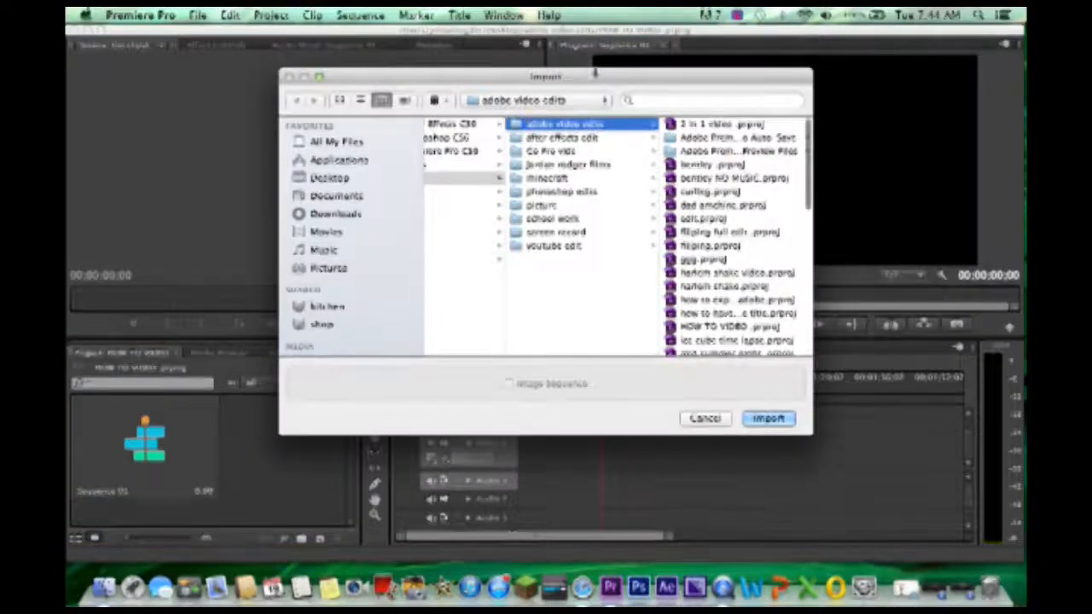
pyautogui.click(556, 151)
pyautogui.scroll(-3, 700, 154)
pyautogui.scroll(3, 717, 151)
pyautogui.scroll(-1, 700, 160)
pyautogui.click(699, 161)
pyautogui.scroll(-3, 543, 274)
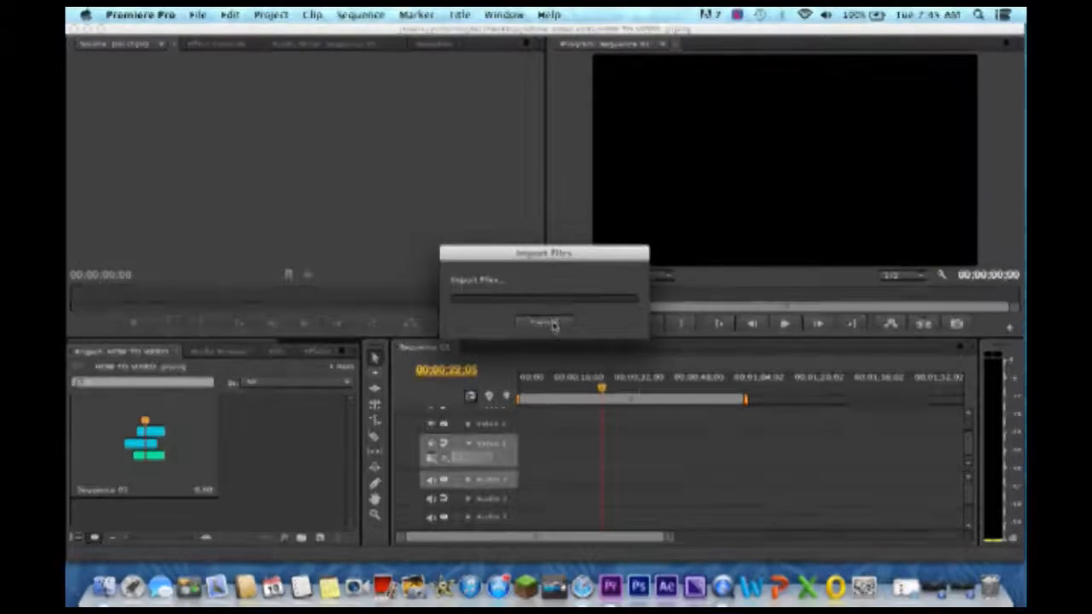
pyautogui.click(300, 453)
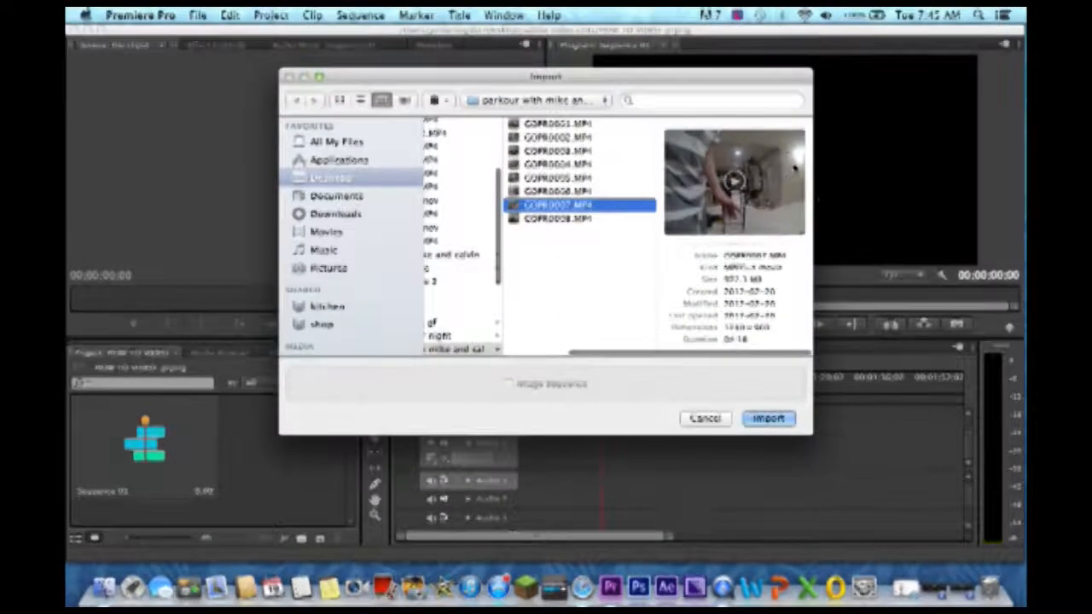
pyautogui.click(777, 418)
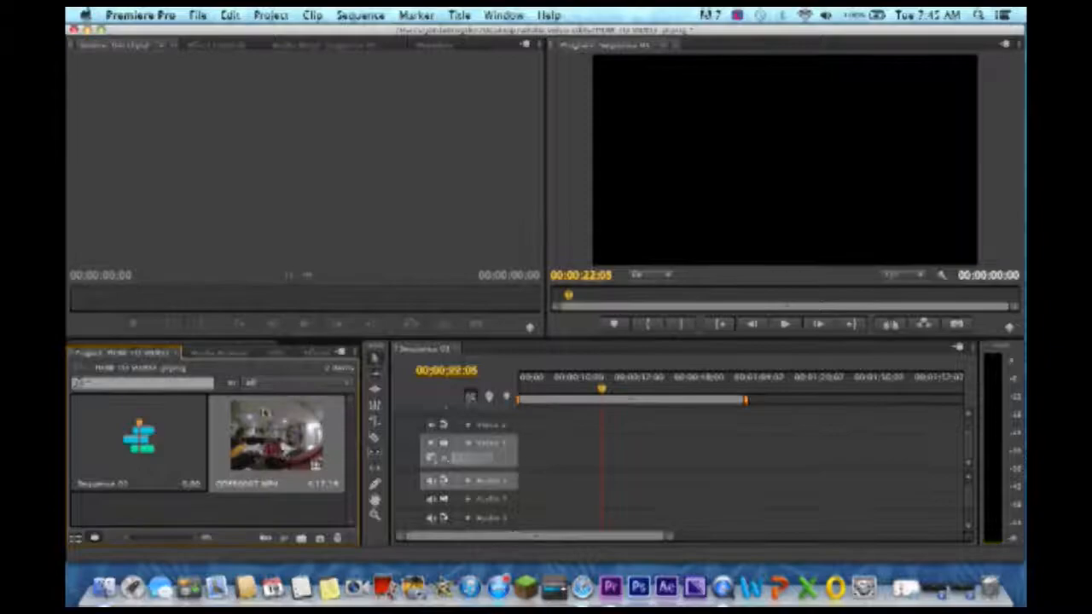
# Step: Open GOPR0007.MP4 in the Source monitor and preview the opening jump footage with the monitor maximized
pyautogui.doubleClick(294, 431)
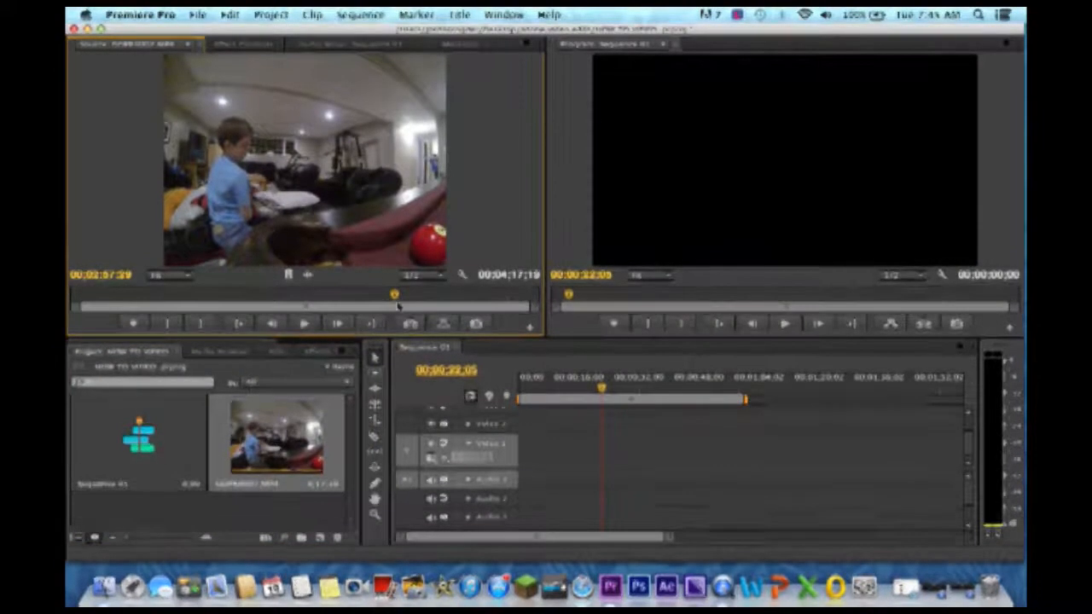
pyautogui.moveTo(391, 294); pyautogui.dragTo(84, 309)
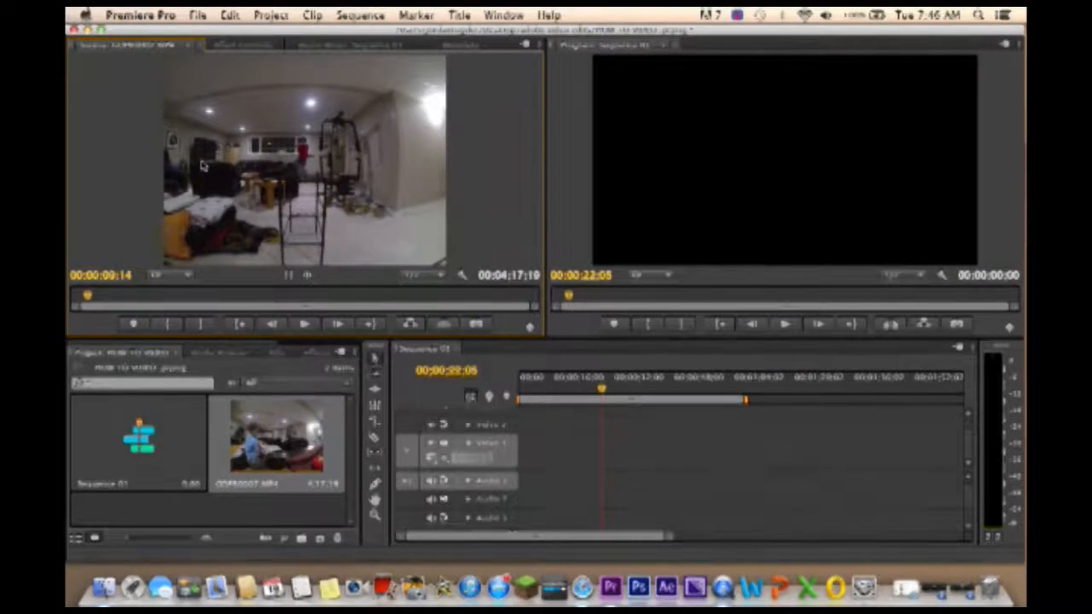
pyautogui.press('`')
pyautogui.press('space')
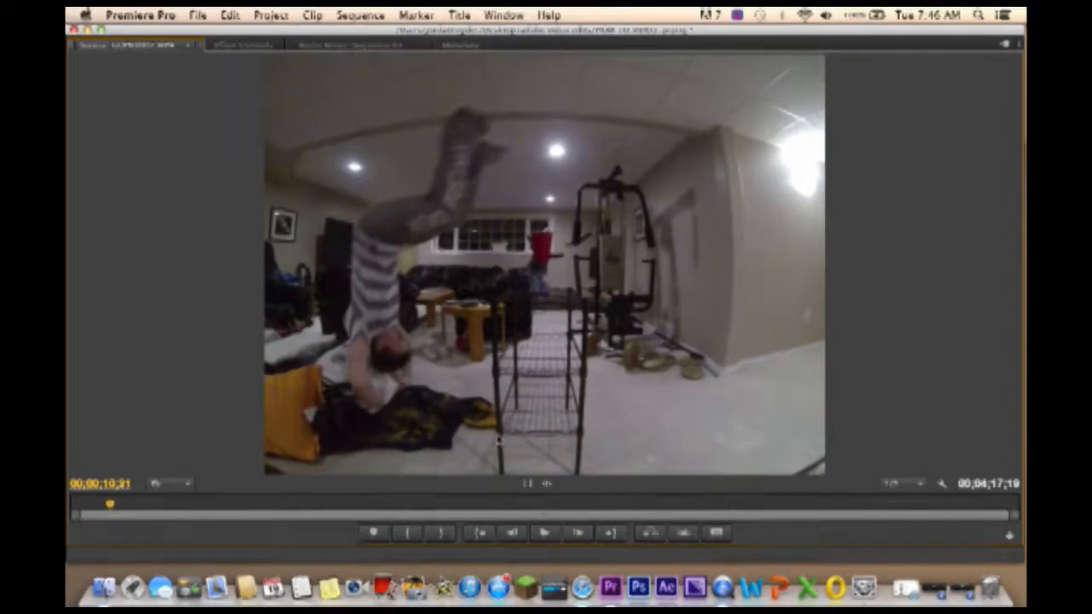
pyautogui.moveTo(110, 508); pyautogui.dragTo(111, 508)
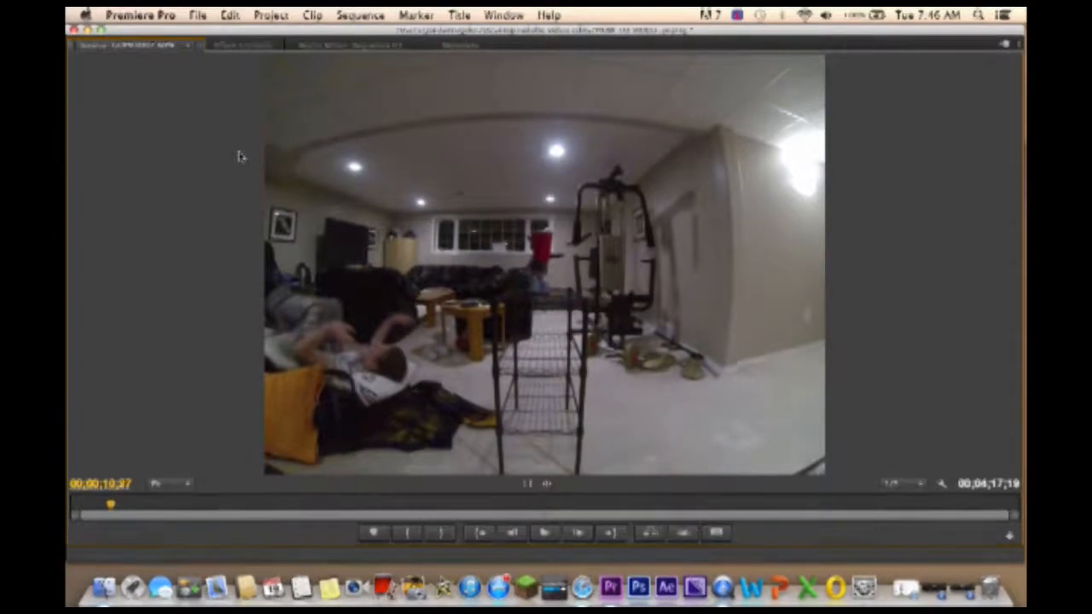
pyautogui.press('`')
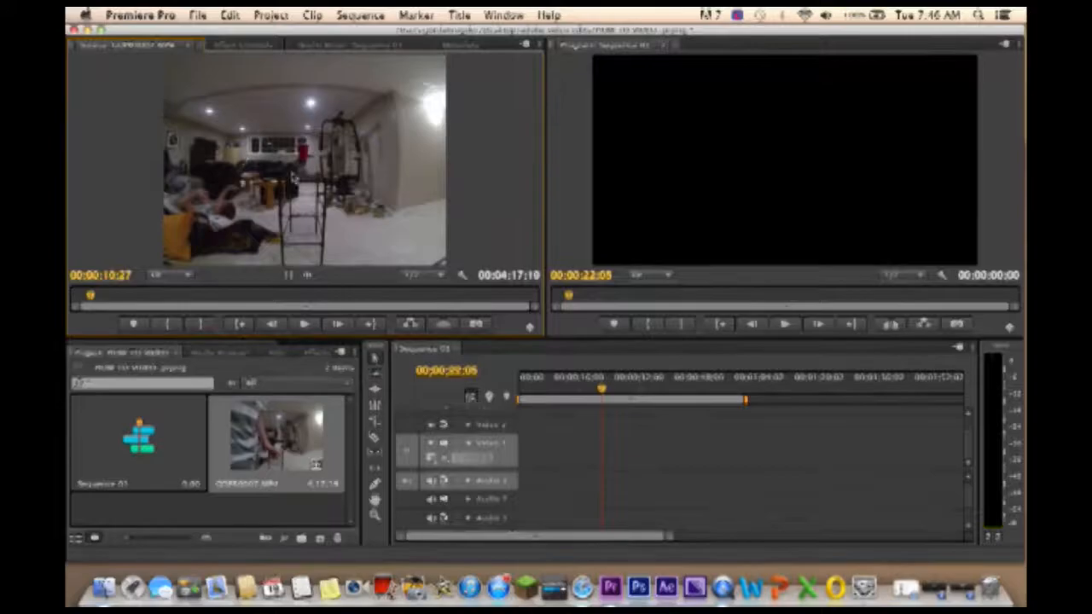
# Step: Place GOPR0007.MP4 at the start of Video 1, match the sequence to the clip's settings and play it briefly
pyautogui.click(278, 510)
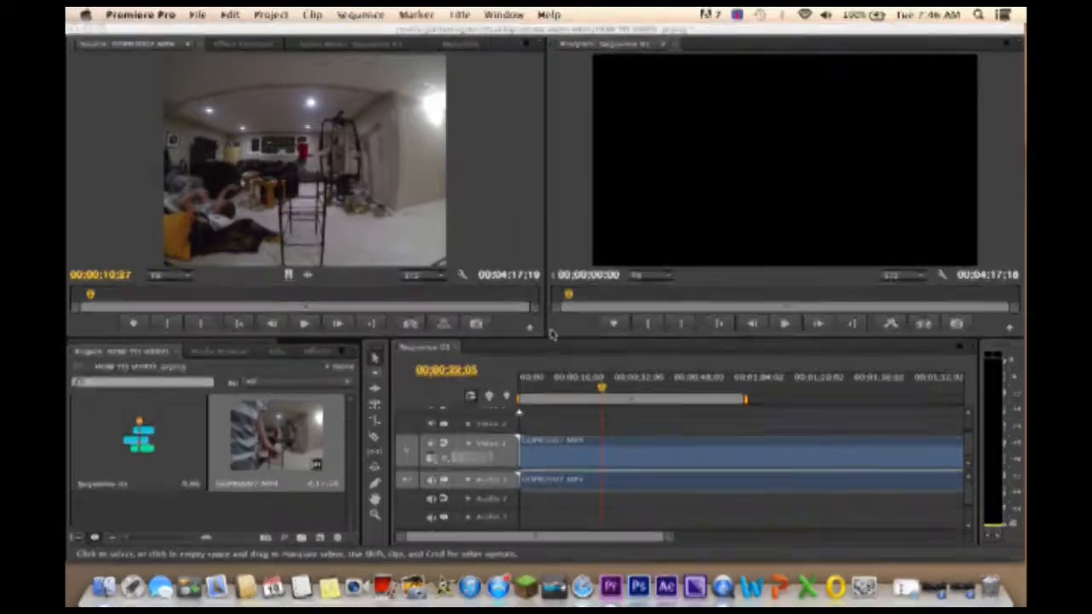
pyautogui.click(646, 238)
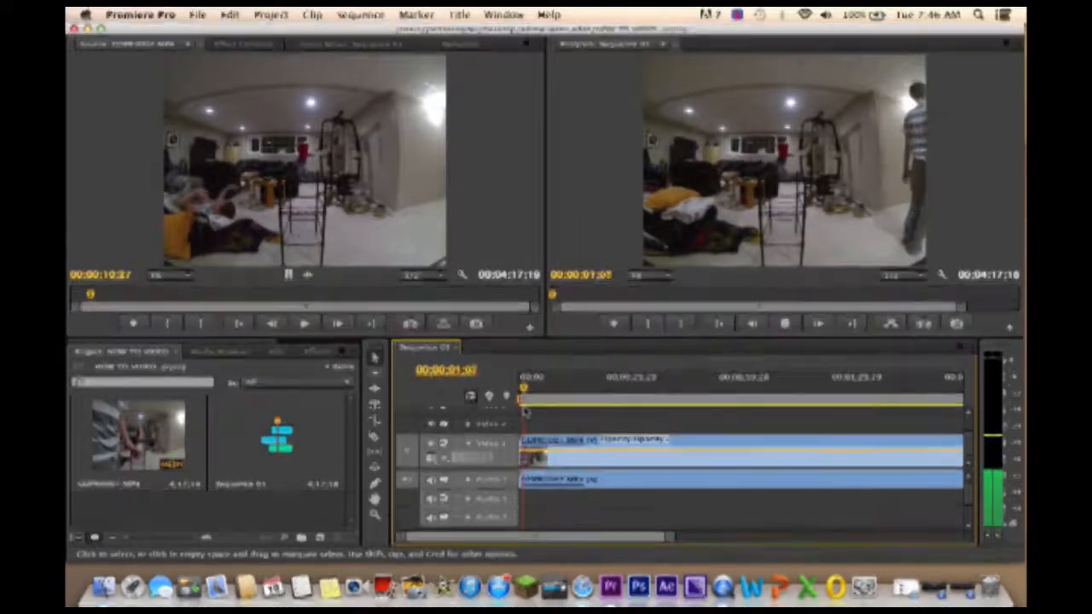
pyautogui.press('space')
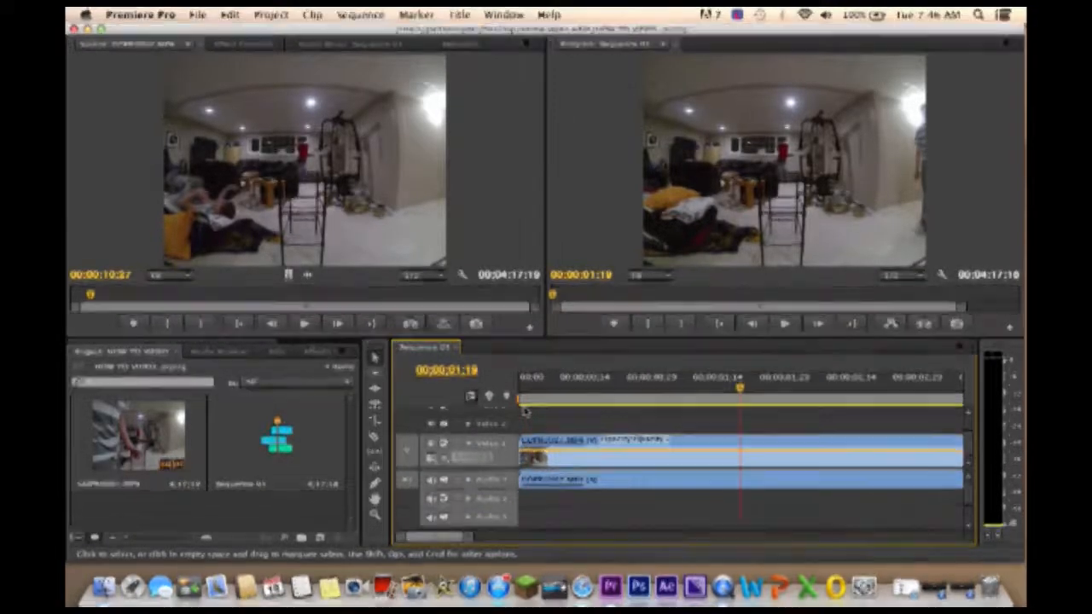
# Step: Find the start of the jump in the sequence and split the clip at 00;00;05;11
pyautogui.press('-')
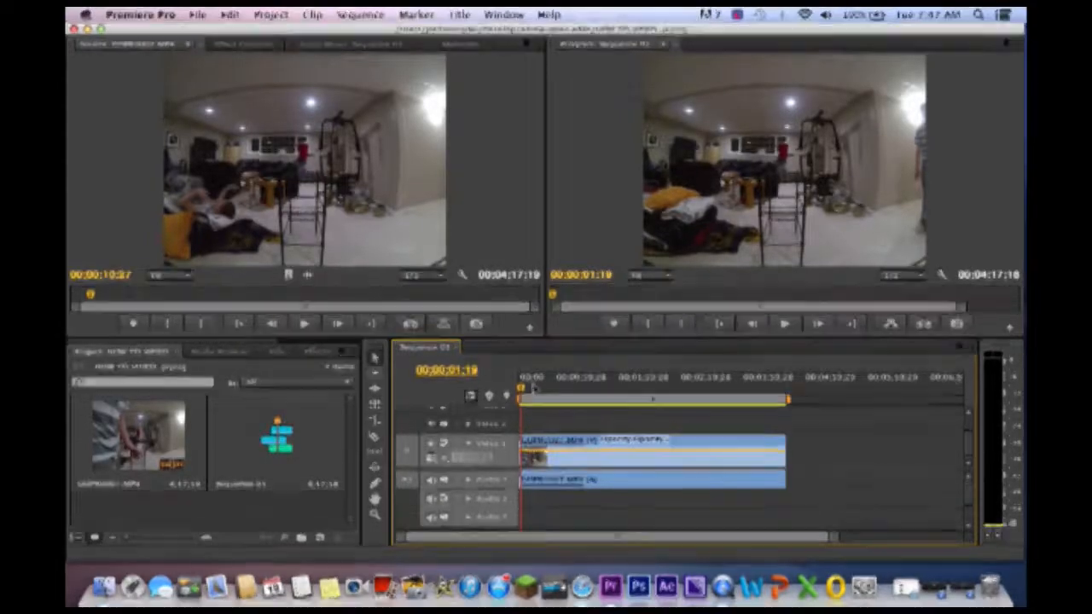
pyautogui.click(532, 382)
pyautogui.moveTo(530, 381); pyautogui.dragTo(561, 386)
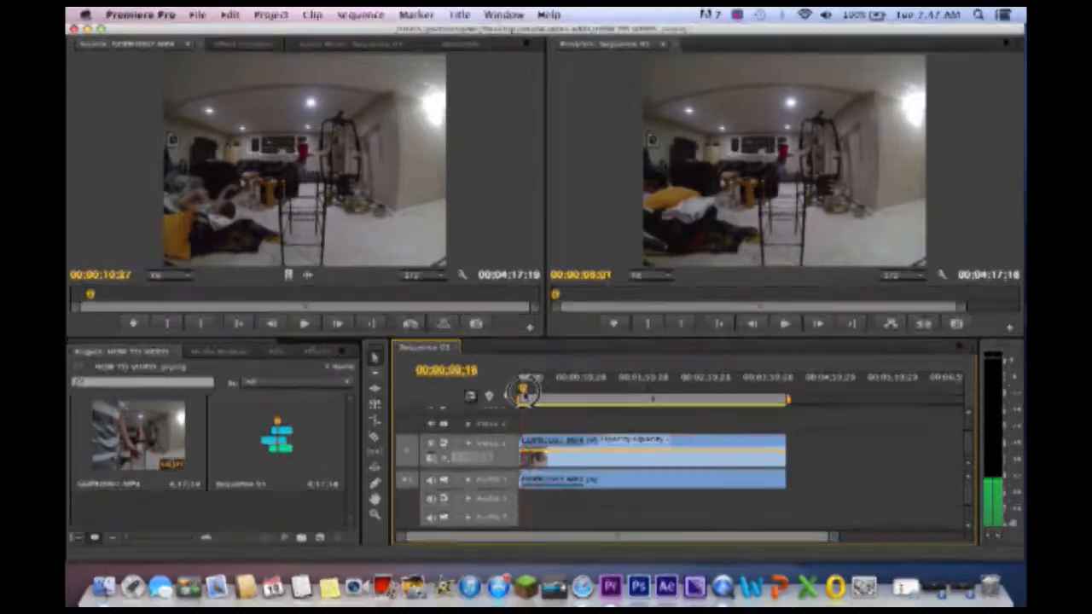
pyautogui.press('=')
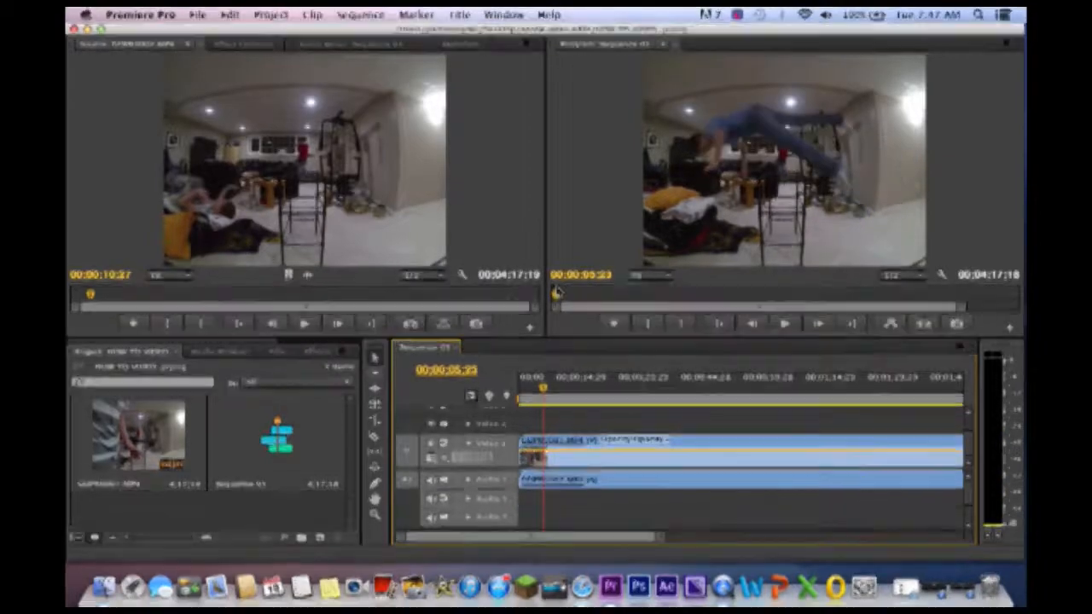
pyautogui.moveTo(540, 390); pyautogui.dragTo(538, 392)
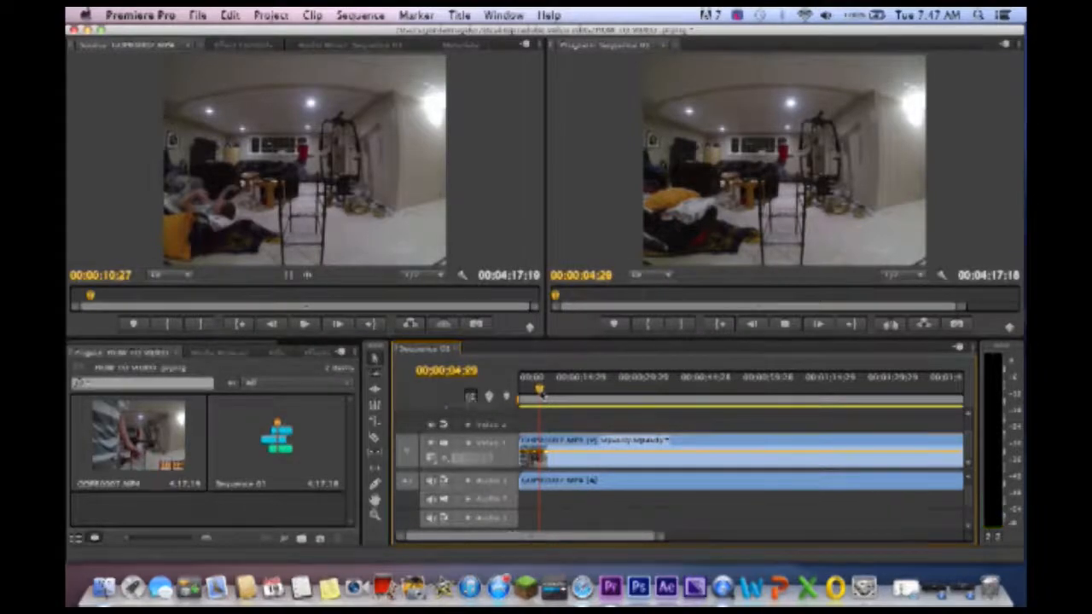
pyautogui.press('space')
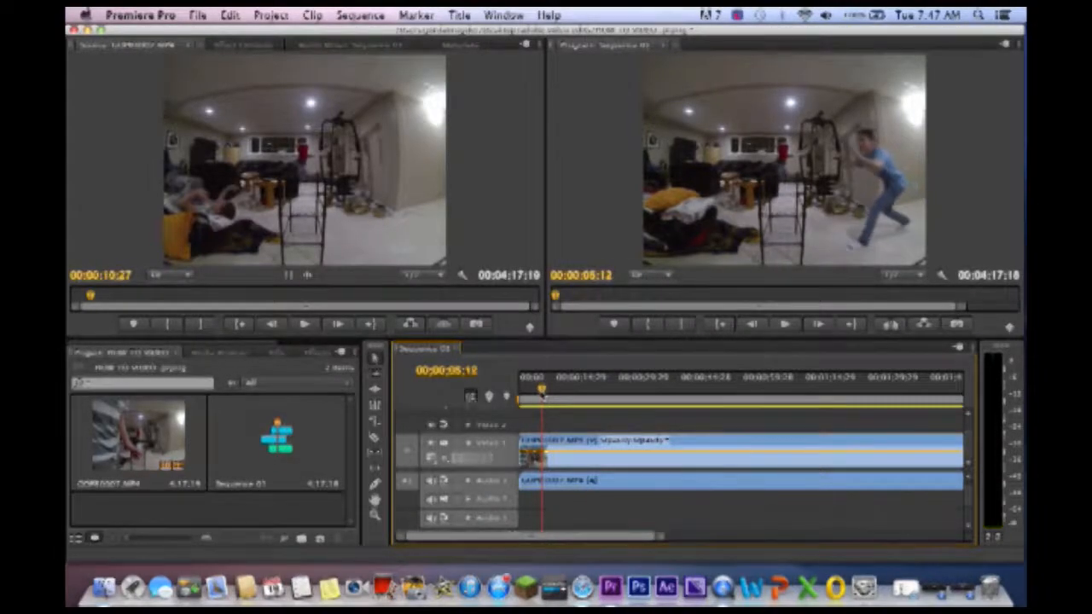
pyautogui.press('Left')
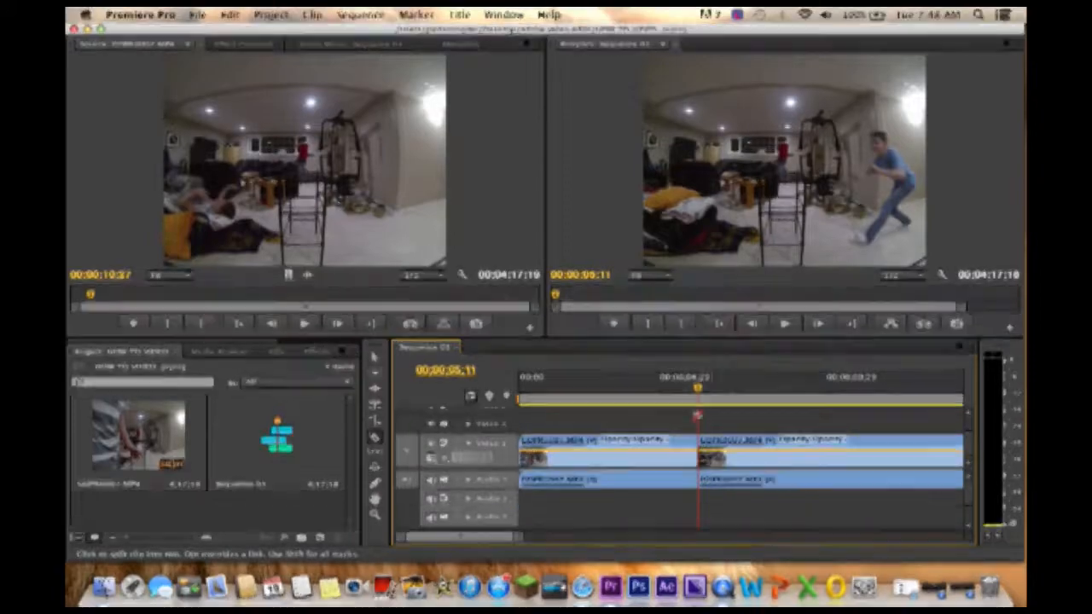
# Step: Isolate the jump by cutting at 00;00;06;12 and deleting the opening section, and move that piece to the start of the sequence
pyautogui.press('space')
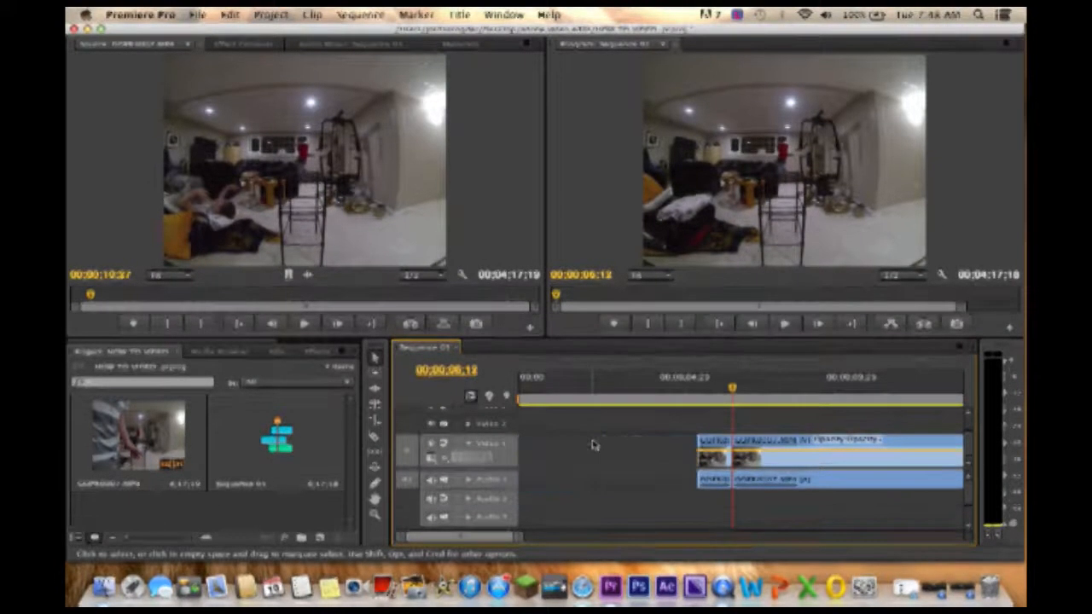
pyautogui.moveTo(715, 448); pyautogui.dragTo(524, 451)
pyautogui.press('space')
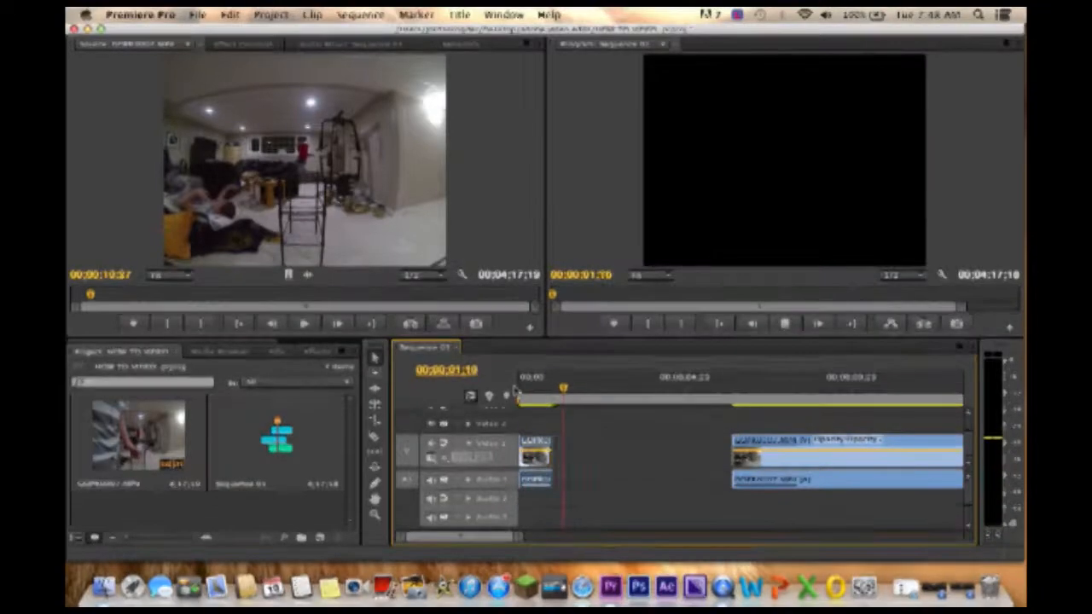
pyautogui.press('Home')
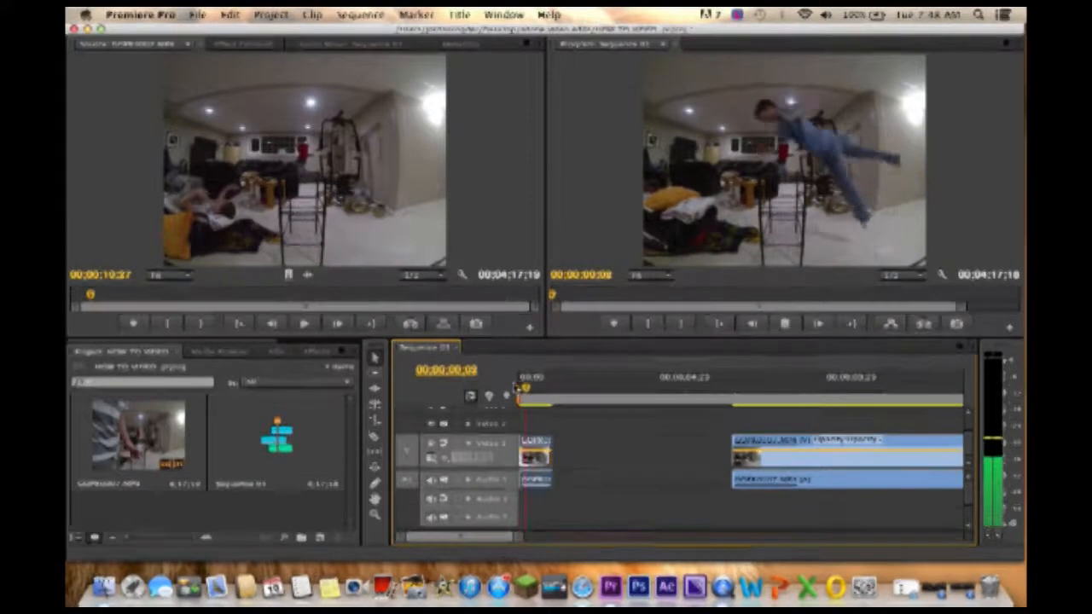
pyautogui.moveTo(521, 384); pyautogui.dragTo(519, 387)
# Step: Leave a small gap before the short jump clip and set its speed to 300%
pyautogui.moveTo(533, 435); pyautogui.dragTo(546, 442)
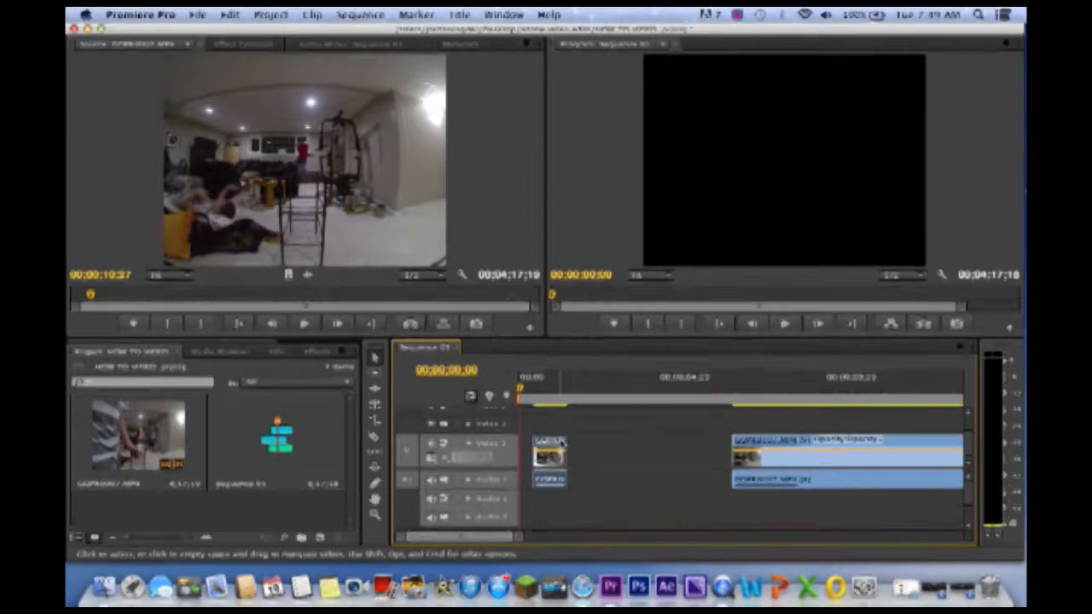
pyautogui.rightClick(561, 444)
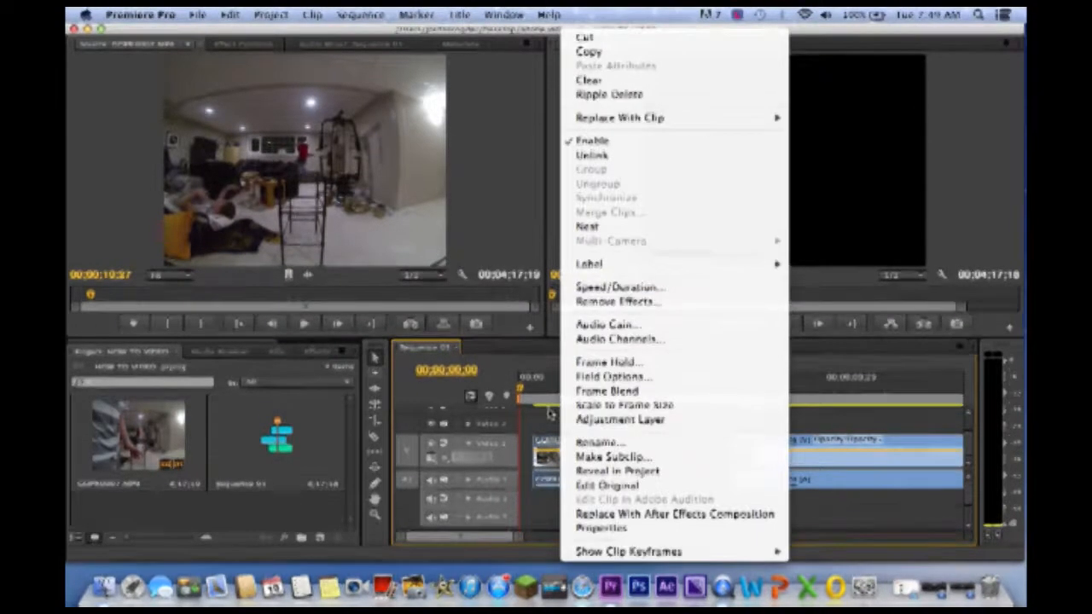
pyautogui.click(538, 351)
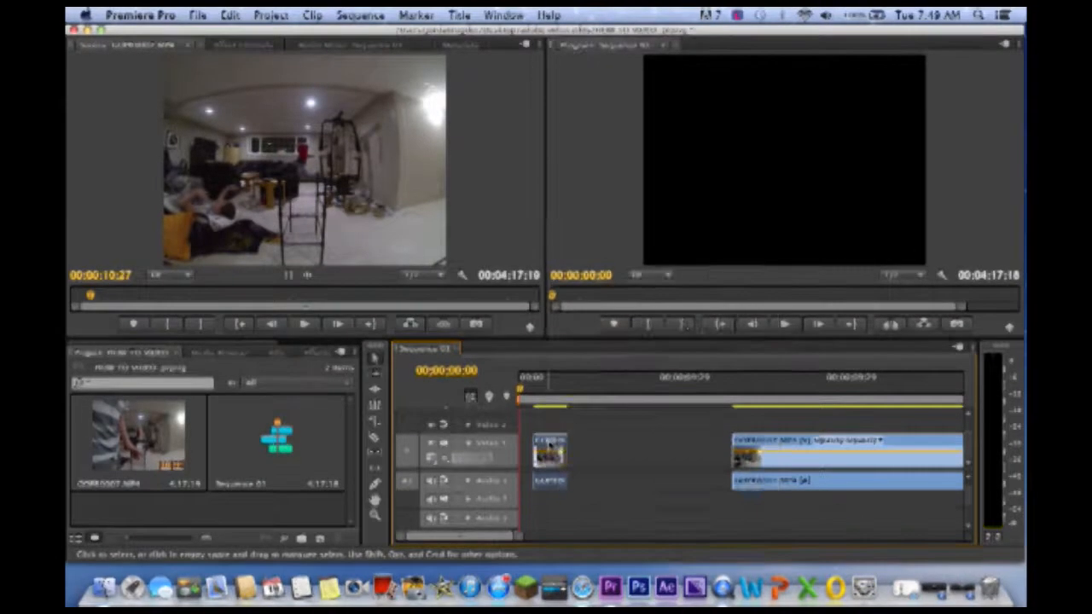
pyautogui.rightClick(549, 447)
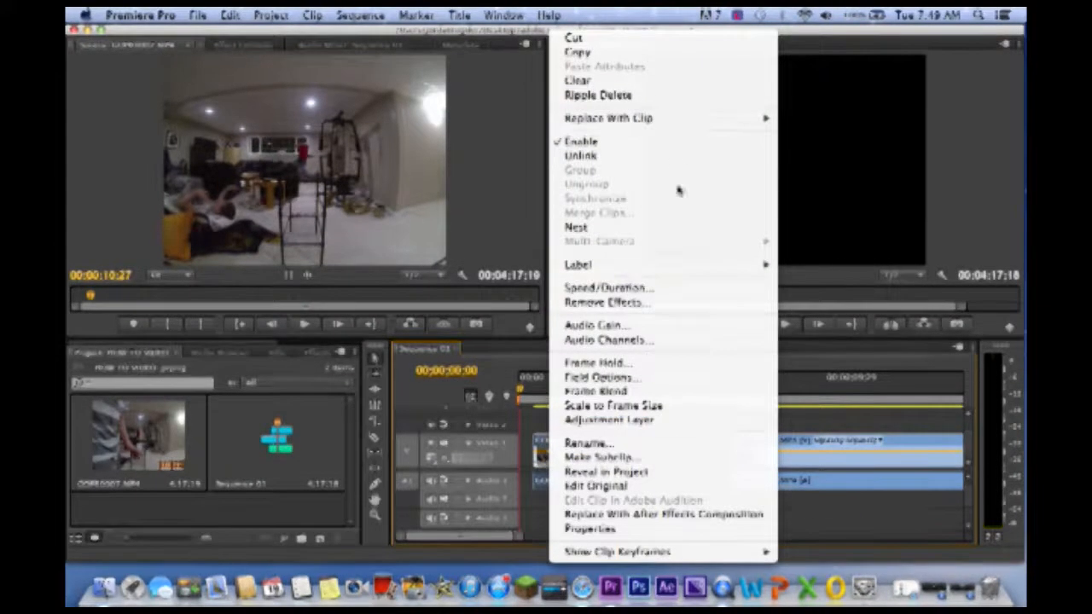
pyautogui.click(609, 290)
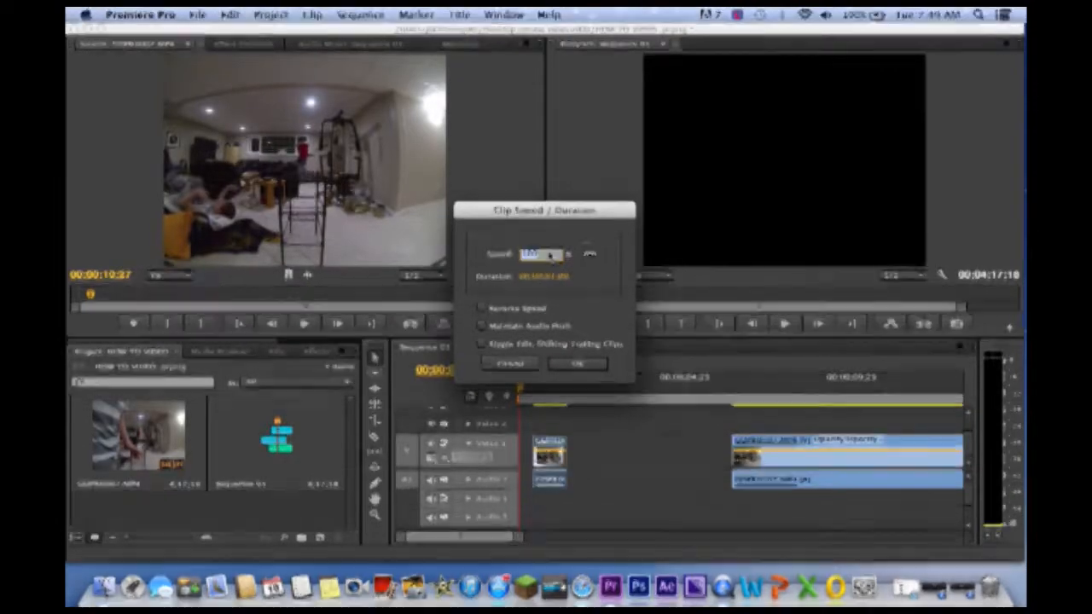
pyautogui.press('BackSpace')
pyautogui.write('300')
pyautogui.press('Return')
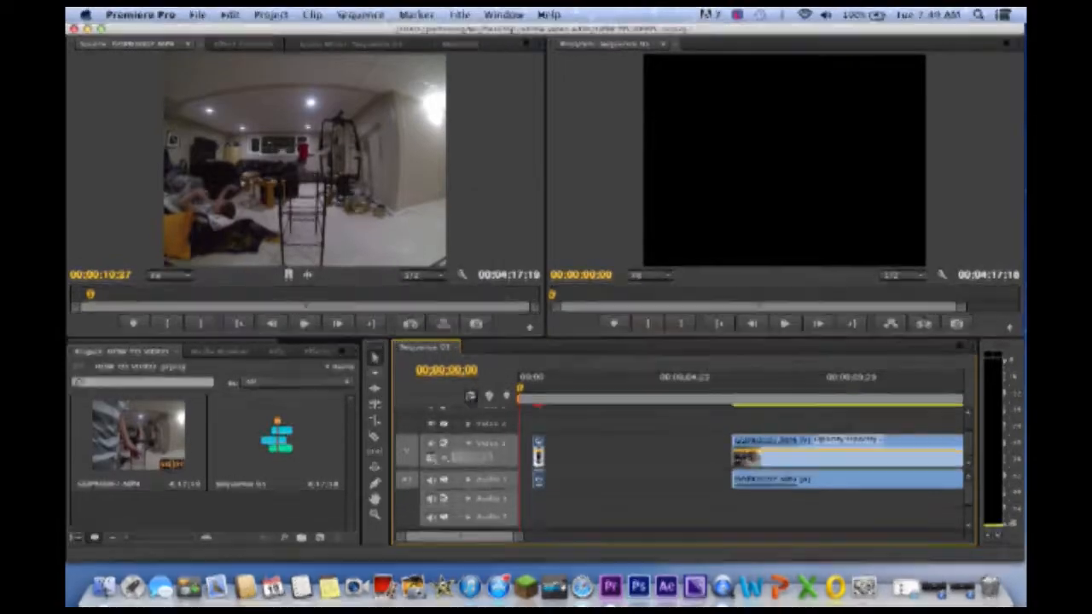
# Step: Render the sequence and play the sped-up jump in an enlarged program view
pyautogui.press('Return')
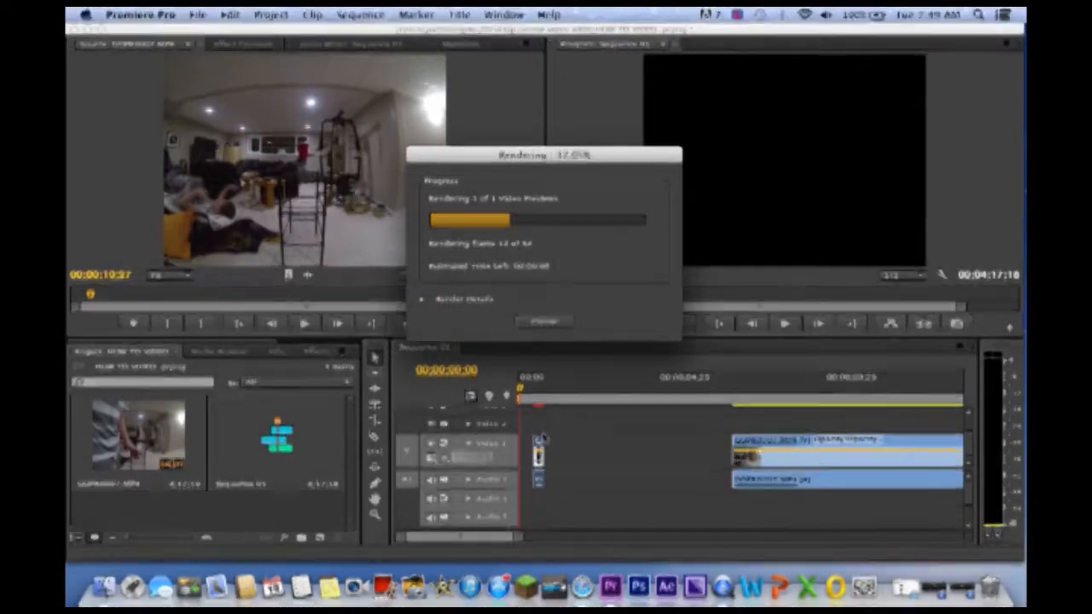
pyautogui.press('space')
pyautogui.click(586, 232)
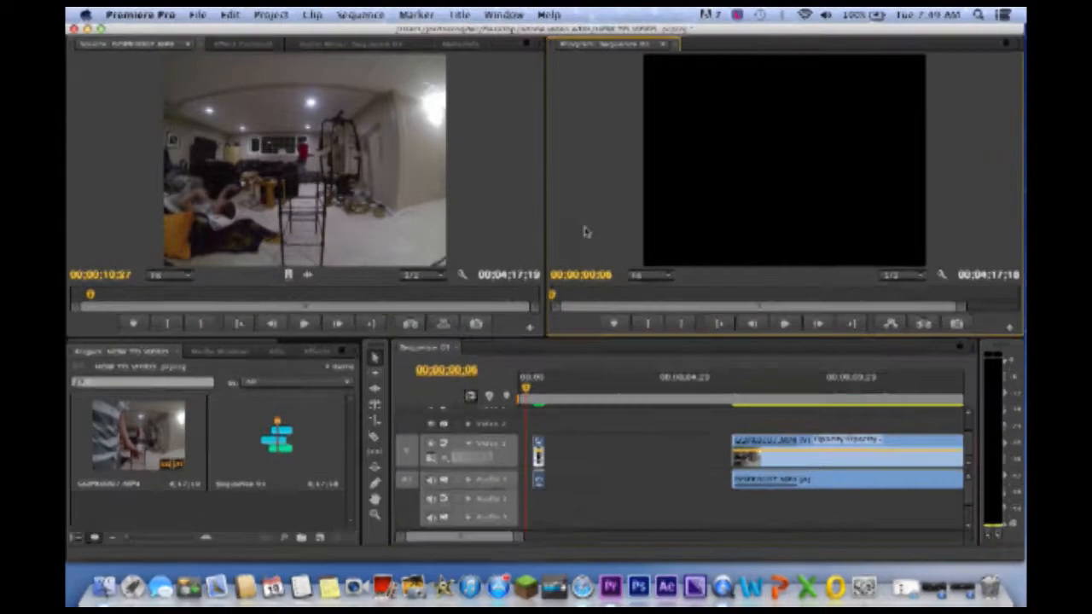
pyautogui.press('`')
pyautogui.press('space')
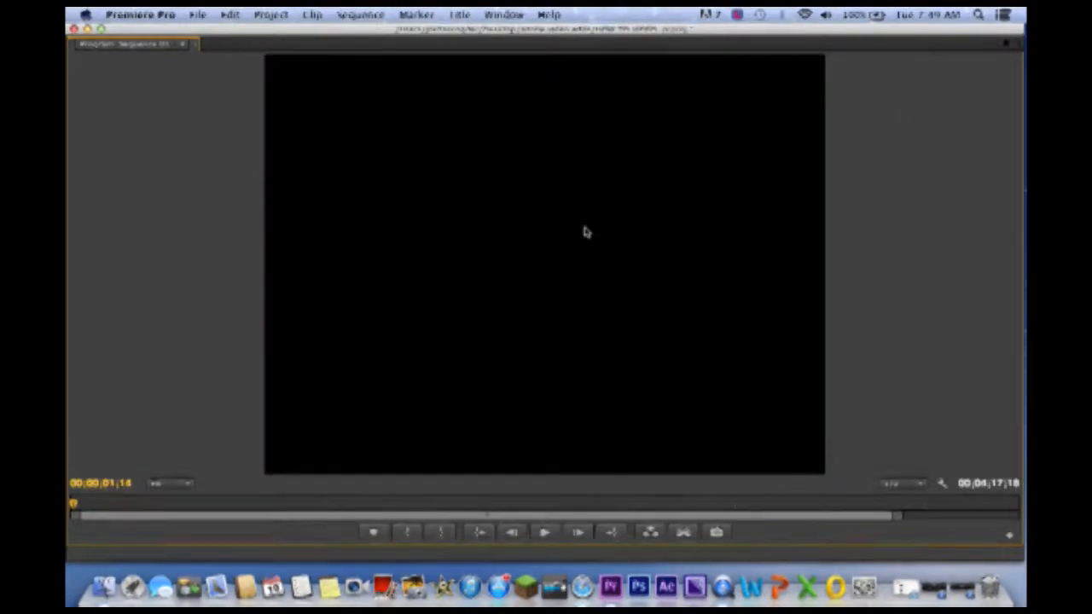
pyautogui.press('`')
# Step: Restore the short jump clip to its original speed and play it from just before its start
pyautogui.click(560, 390)
pyautogui.moveTo(560, 391); pyautogui.dragTo(536, 399)
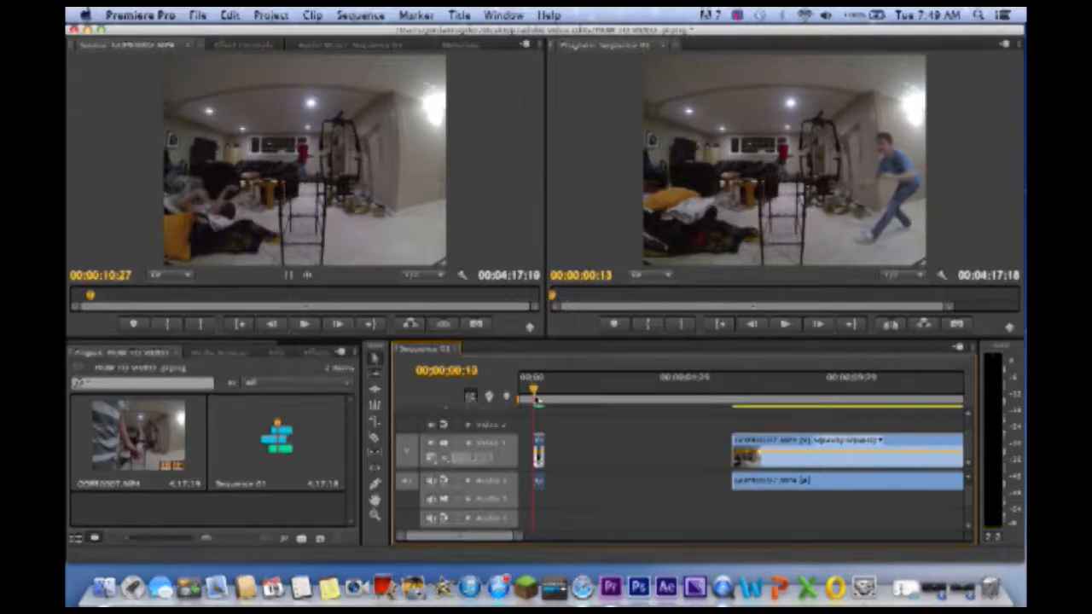
pyautogui.moveTo(534, 391)
pyautogui.mouseDown()
pyautogui.moveTo(547, 388)
pyautogui.moveTo(527, 390)
pyautogui.mouseUp()
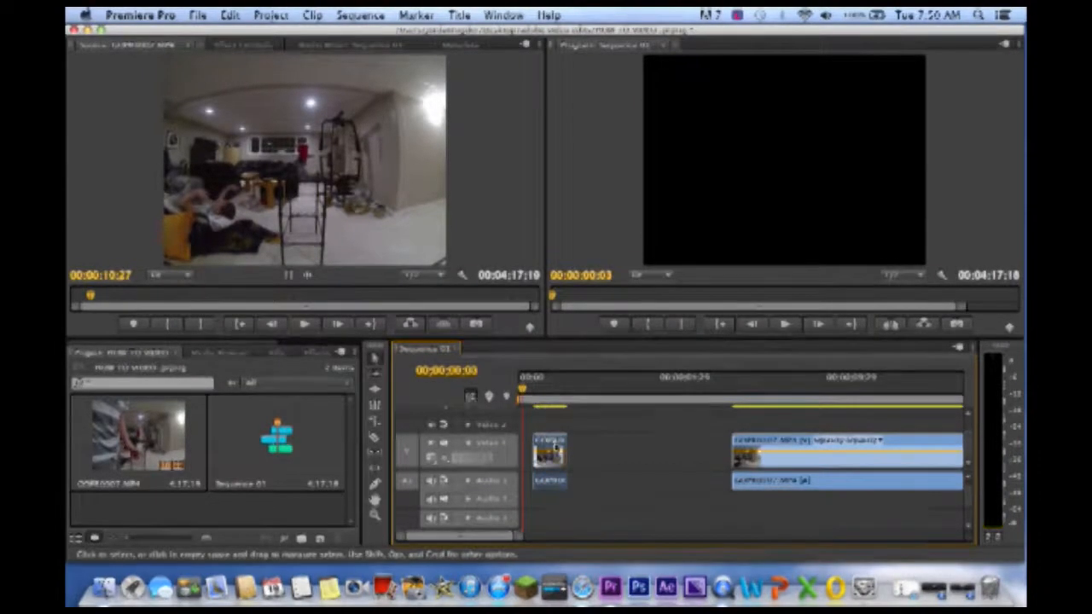
pyautogui.press('space')
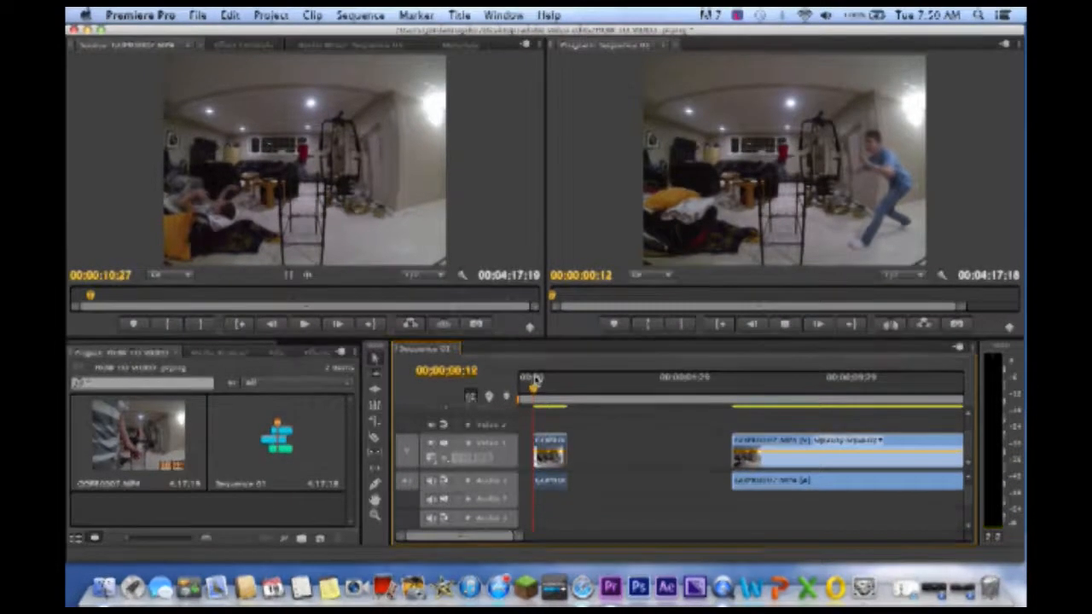
pyautogui.press('space')
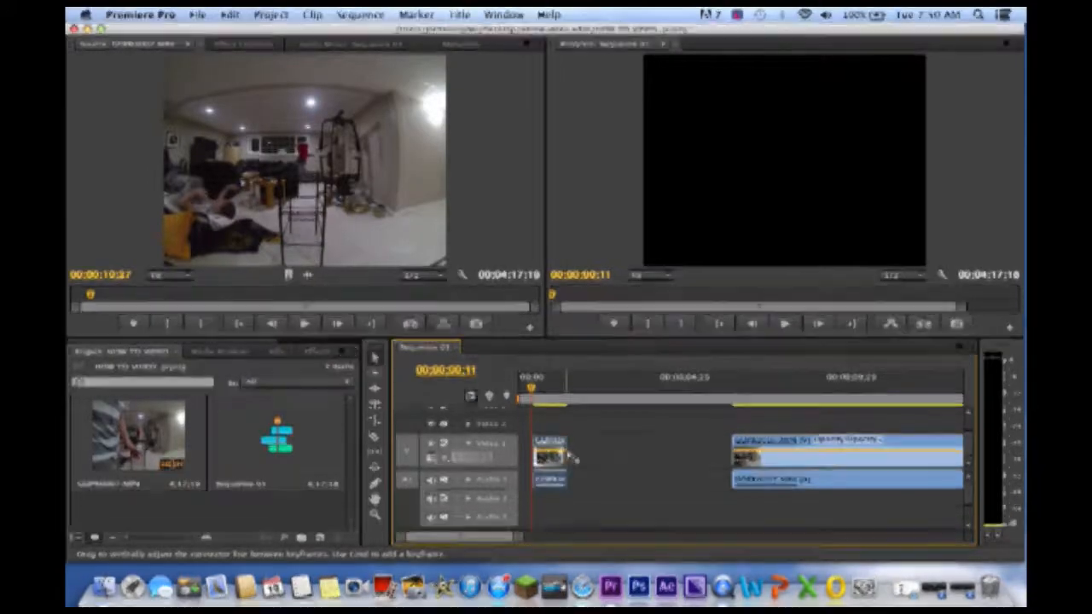
# Step: Extend the end of the jump clip to about 00;00;03;03 and review the lengthened section
pyautogui.moveTo(569, 450); pyautogui.dragTo(624, 448)
pyautogui.moveTo(532, 390); pyautogui.dragTo(583, 384)
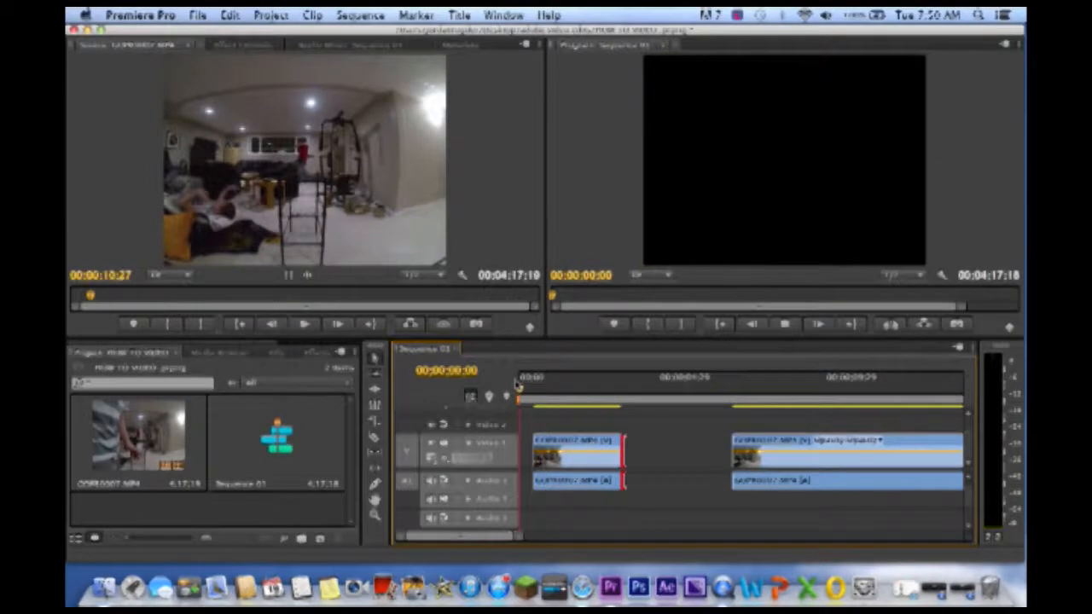
pyautogui.press('space')
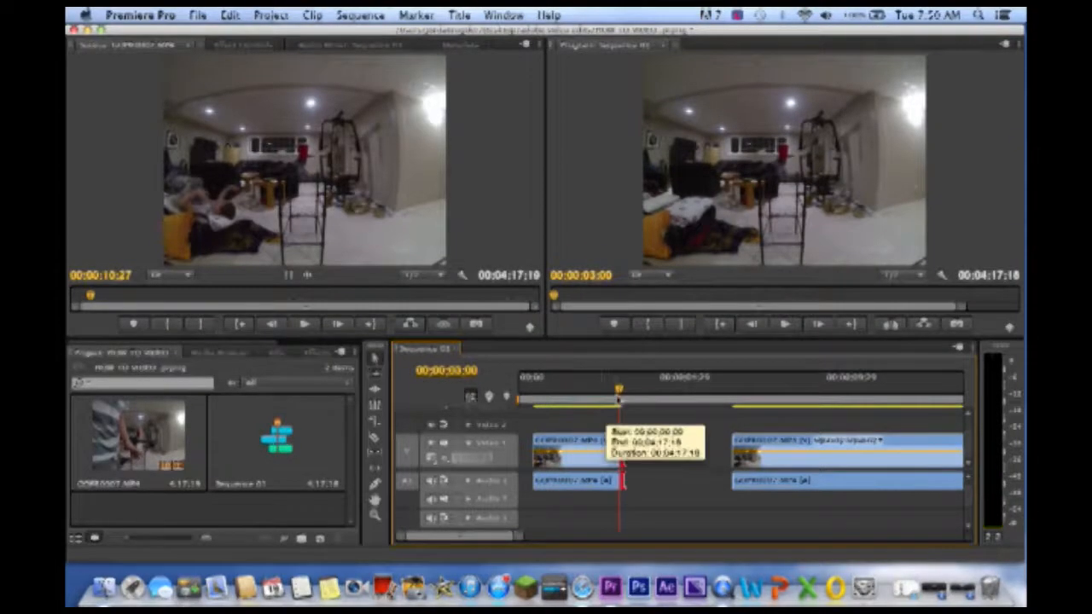
pyautogui.moveTo(619, 390); pyautogui.dragTo(622, 392)
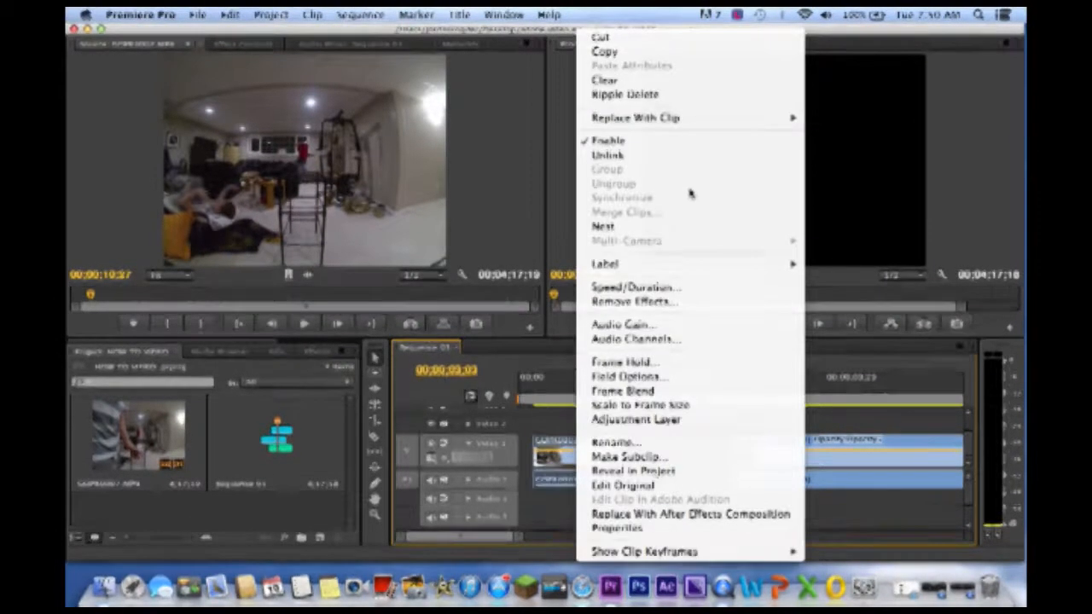
# Step: Set the lengthened jump clip's speed to 50% and play part of it
pyautogui.click(670, 288)
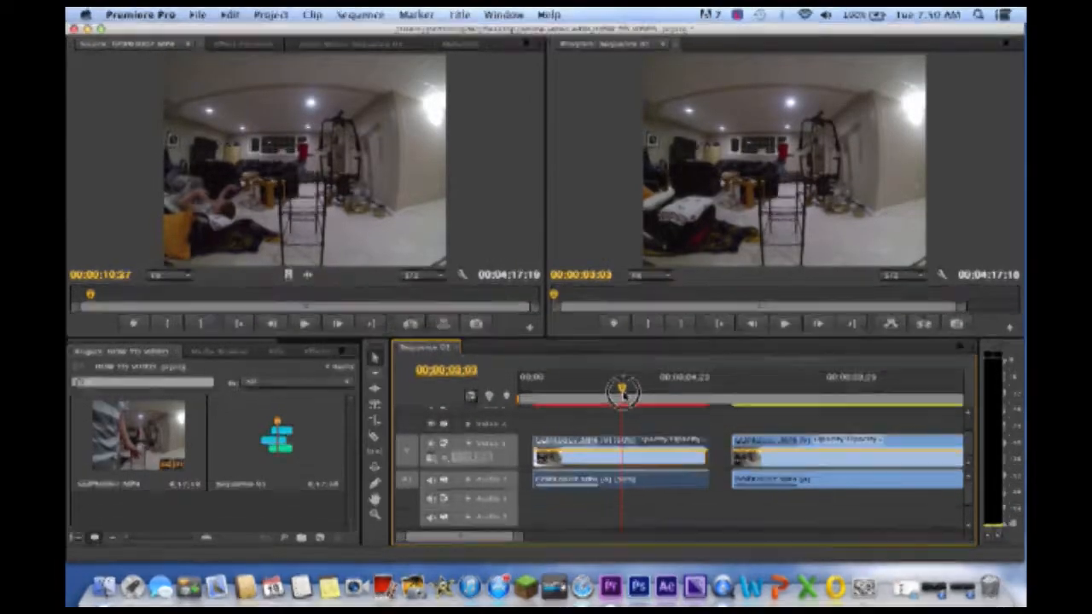
pyautogui.moveTo(580, 403); pyautogui.dragTo(537, 415)
pyautogui.press('space')
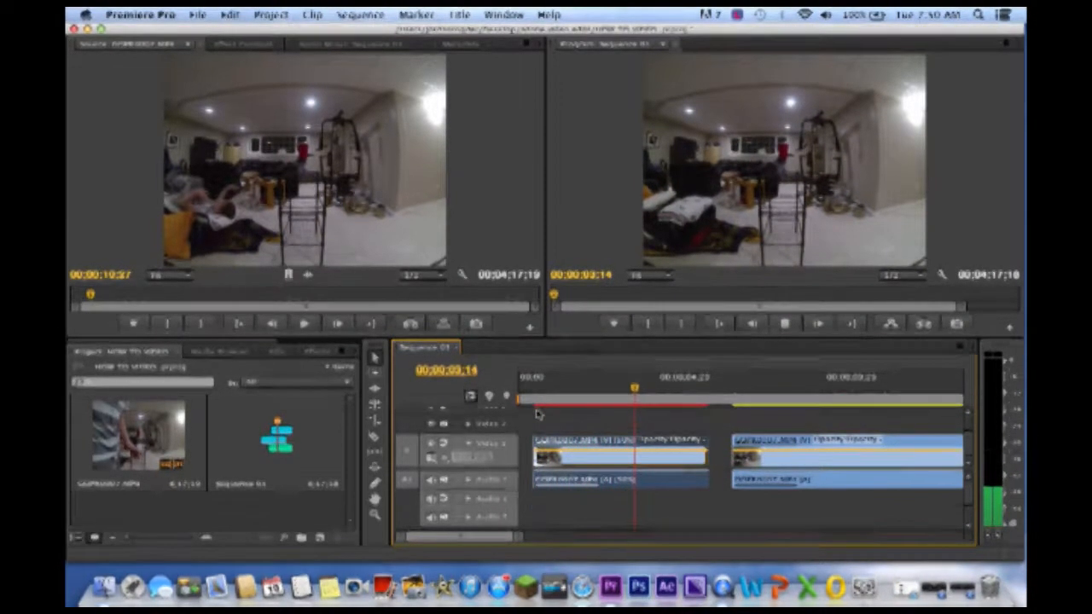
pyautogui.press('space')
# Step: Play the slowed jump from just before its start in an enlarged program view, and restore the normal workspace layout
pyautogui.moveTo(677, 401); pyautogui.dragTo(589, 389)
pyautogui.click(587, 231)
pyautogui.click(546, 391)
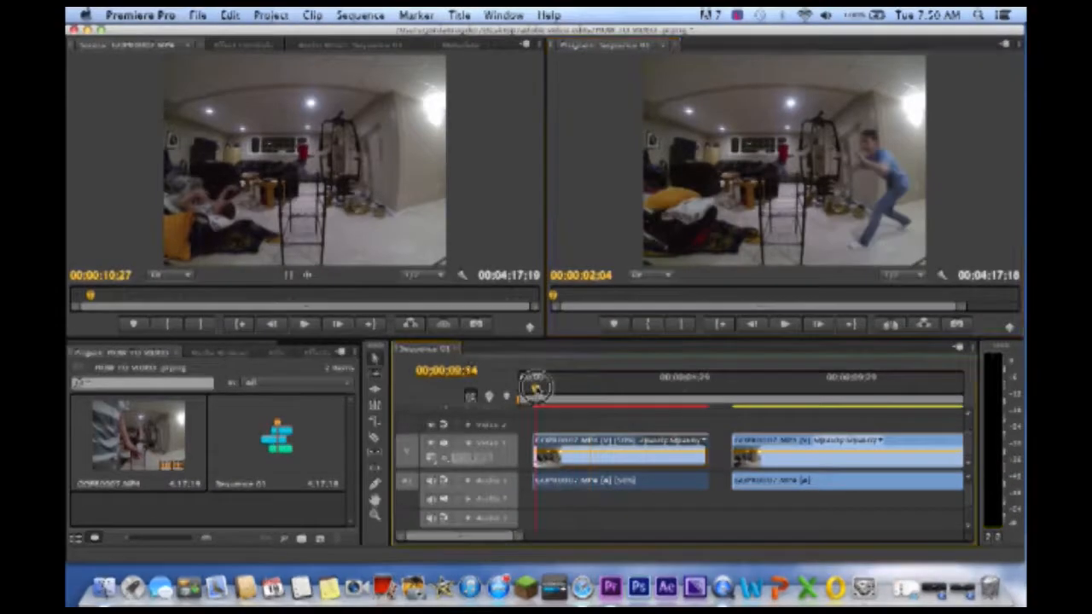
pyautogui.press('`')
pyautogui.press('`')
pyautogui.click(570, 391)
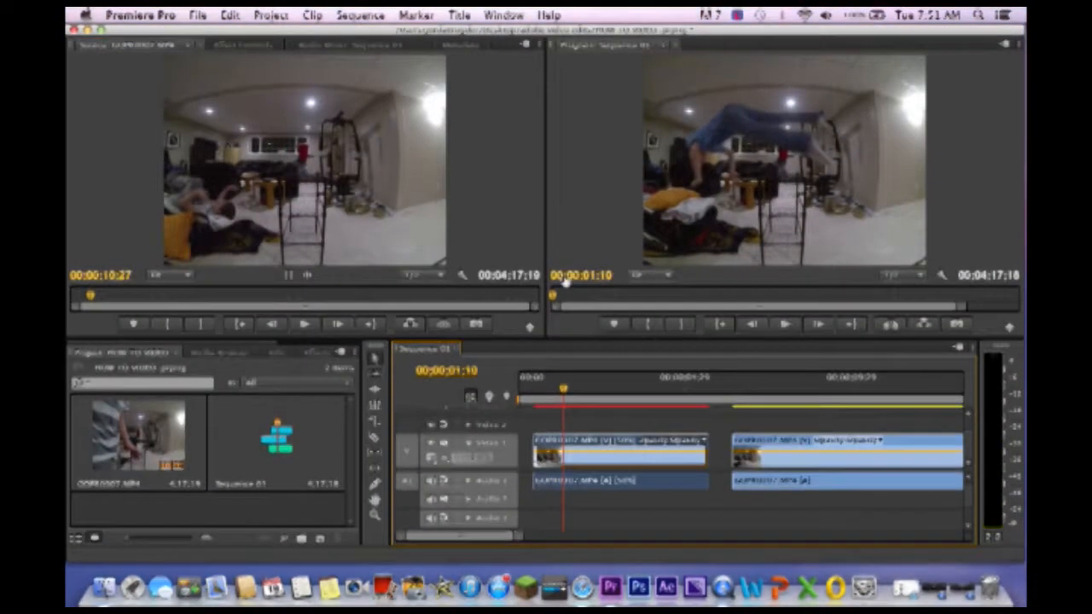
pyautogui.moveTo(570, 391); pyautogui.dragTo(532, 392)
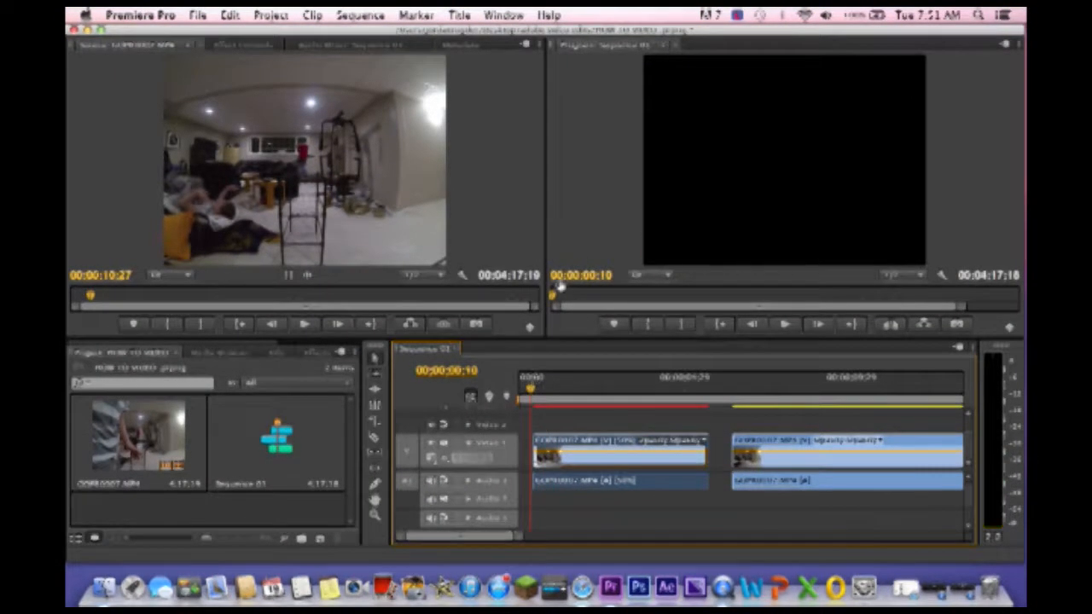
pyautogui.click(600, 226)
pyautogui.press('`')
pyautogui.press('space')
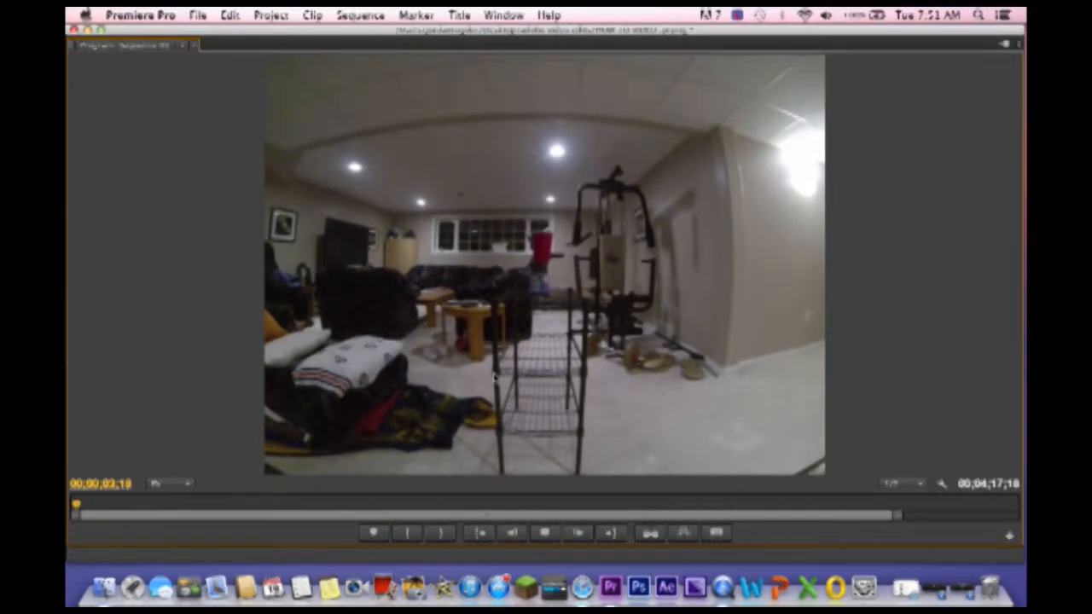
pyautogui.press('`')
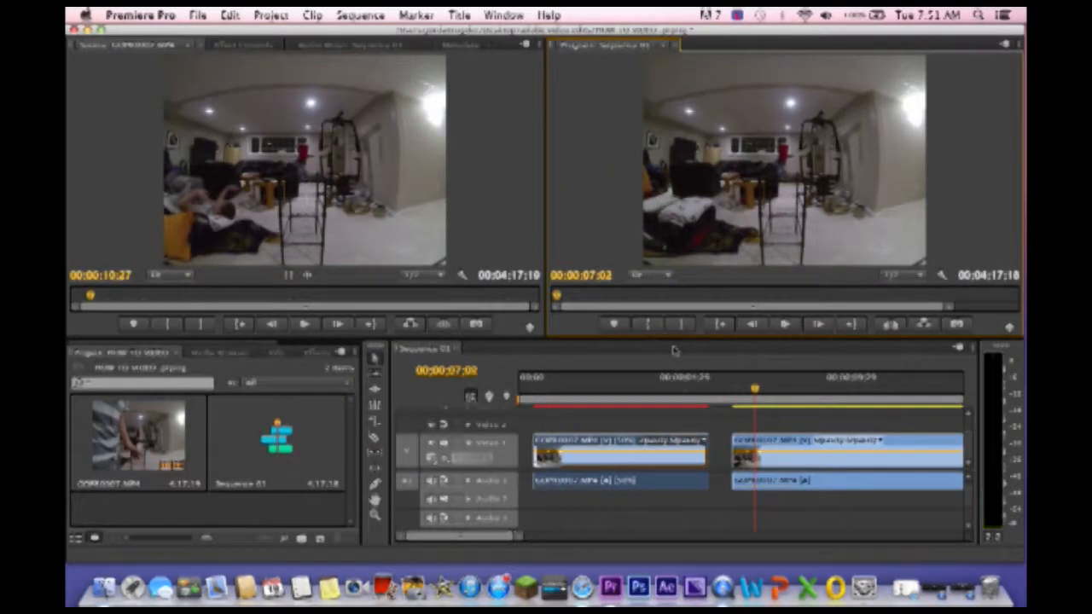
# Step: Render the sequence and review the slowed jump up to the clip's end at 00;00;05;20
pyautogui.press('Return')
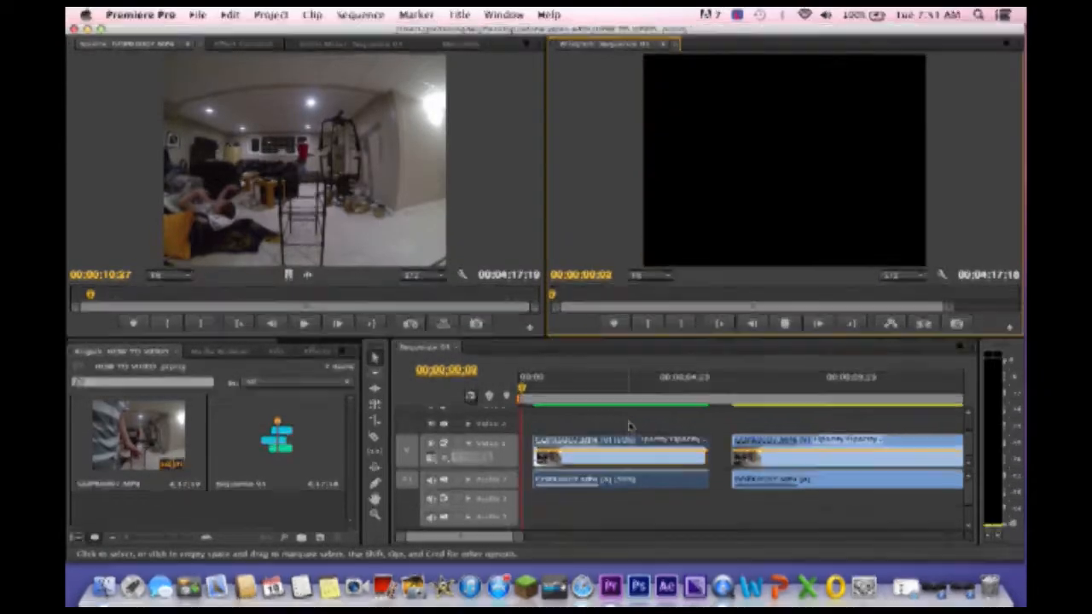
pyautogui.moveTo(556, 389); pyautogui.dragTo(520, 390)
pyautogui.press('space')
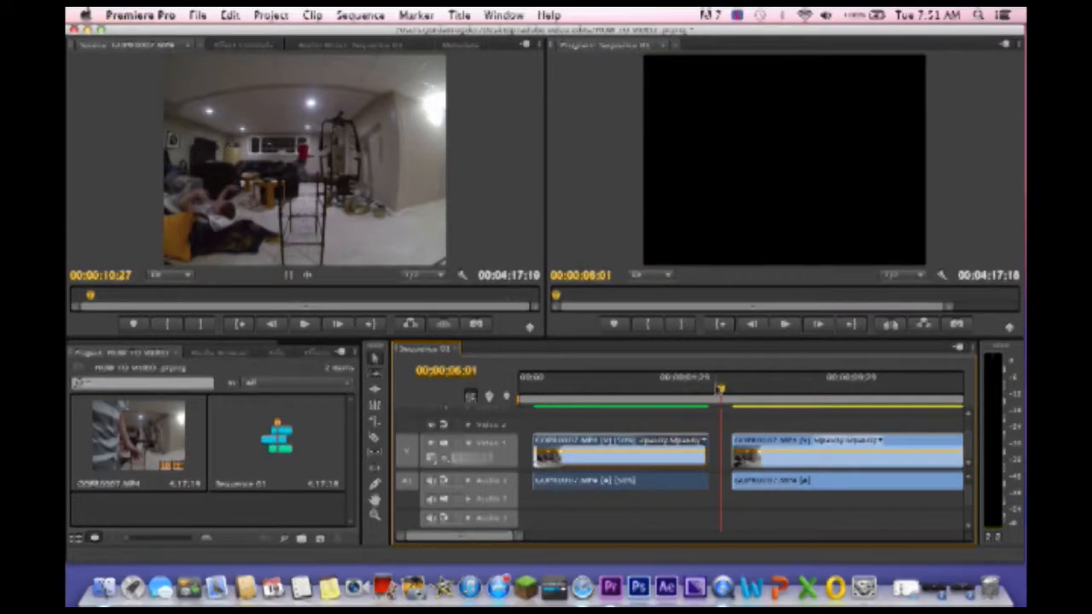
pyautogui.moveTo(714, 393); pyautogui.dragTo(709, 396)
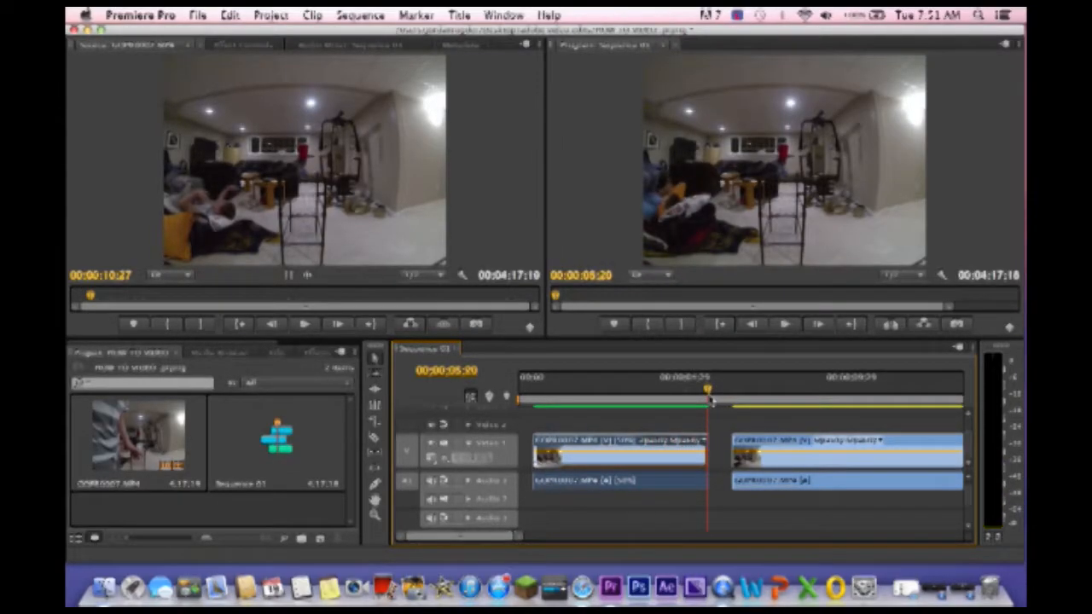